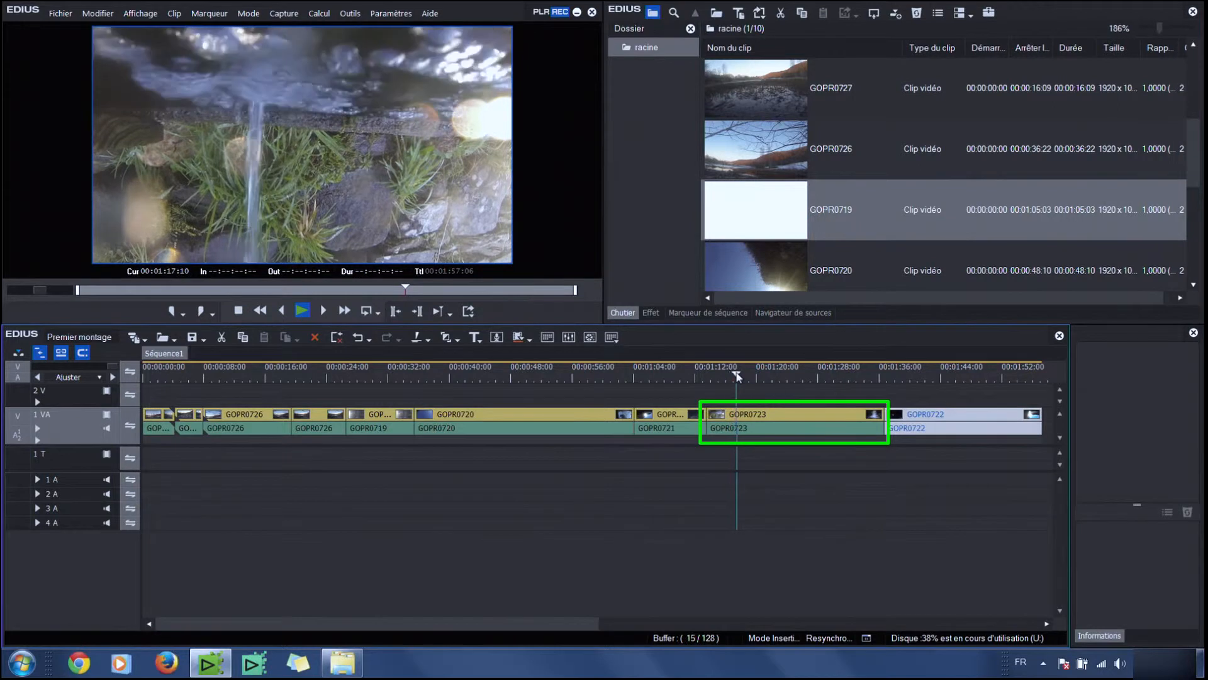
# - Stop playback, show the effects library and collapse its folder tree to the main effect categories
pyautogui.press('space')
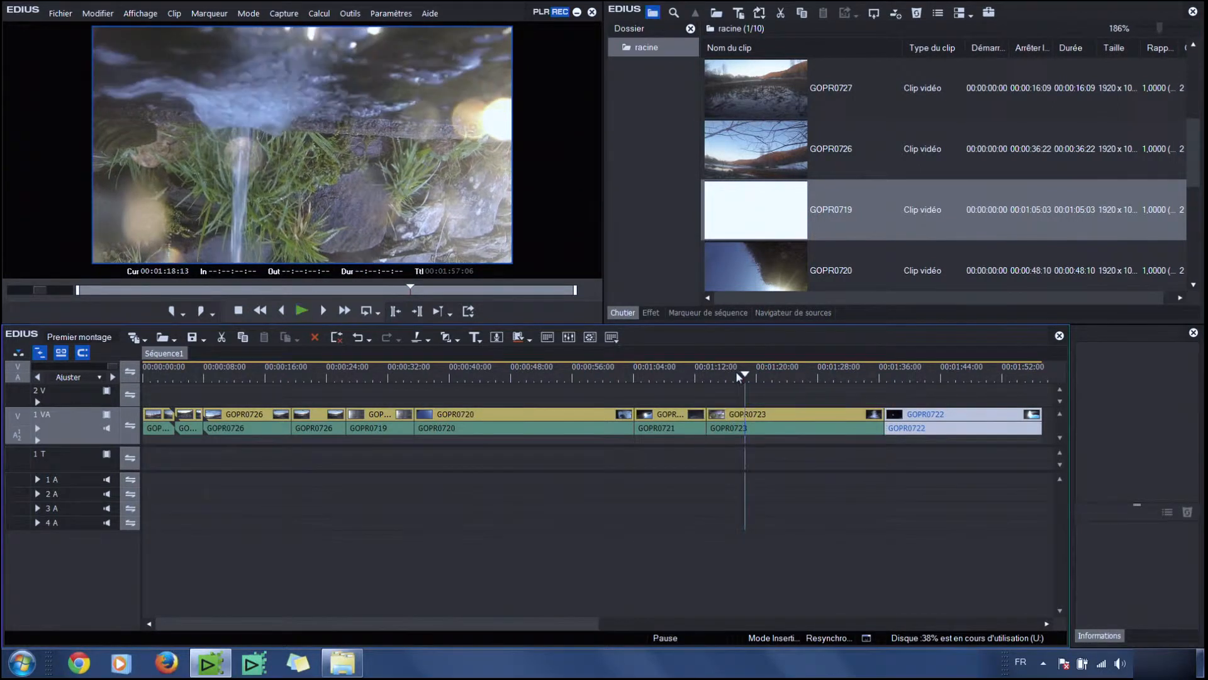
pyautogui.click(650, 312)
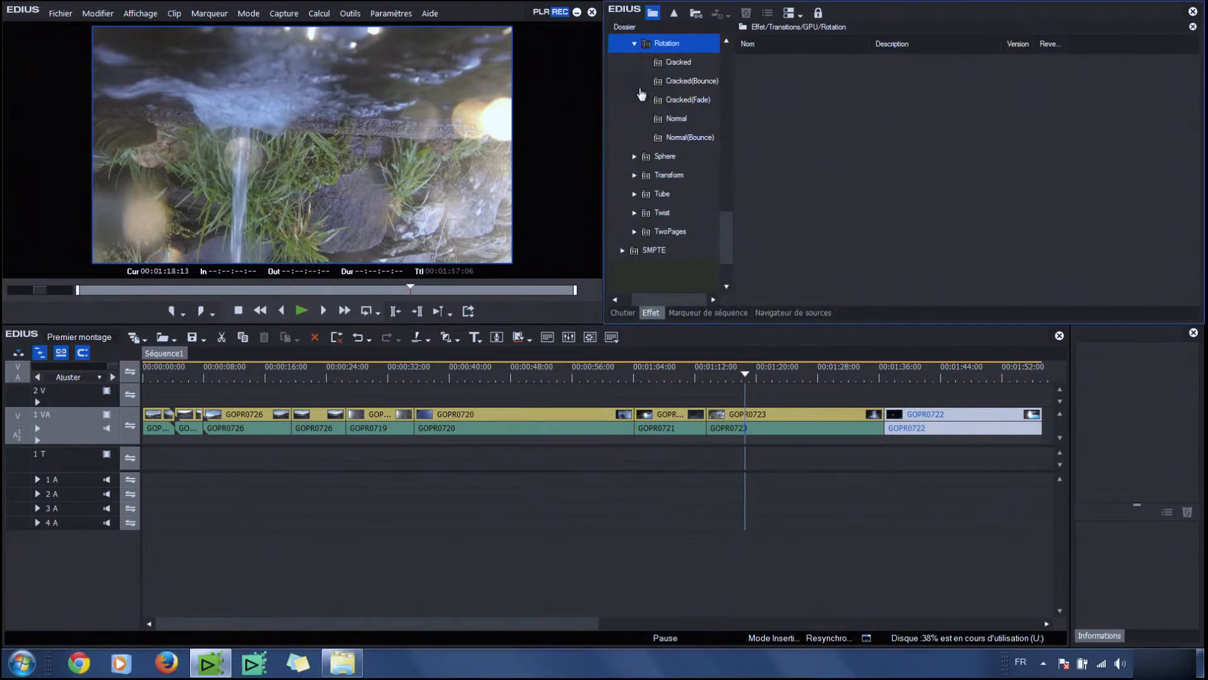
pyautogui.click(634, 44)
pyautogui.moveTo(728, 267); pyautogui.dragTo(729, 113)
pyautogui.click(626, 156)
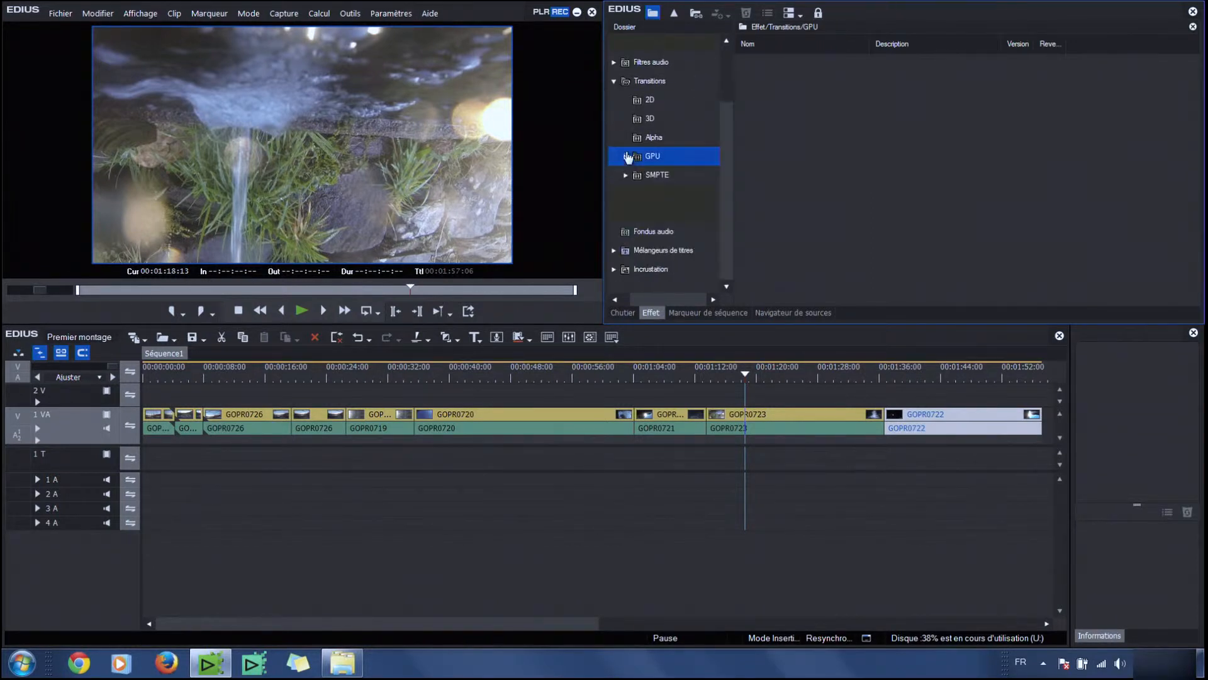
pyautogui.moveTo(728, 167); pyautogui.dragTo(723, 94)
pyautogui.click(616, 63)
pyautogui.click(627, 99)
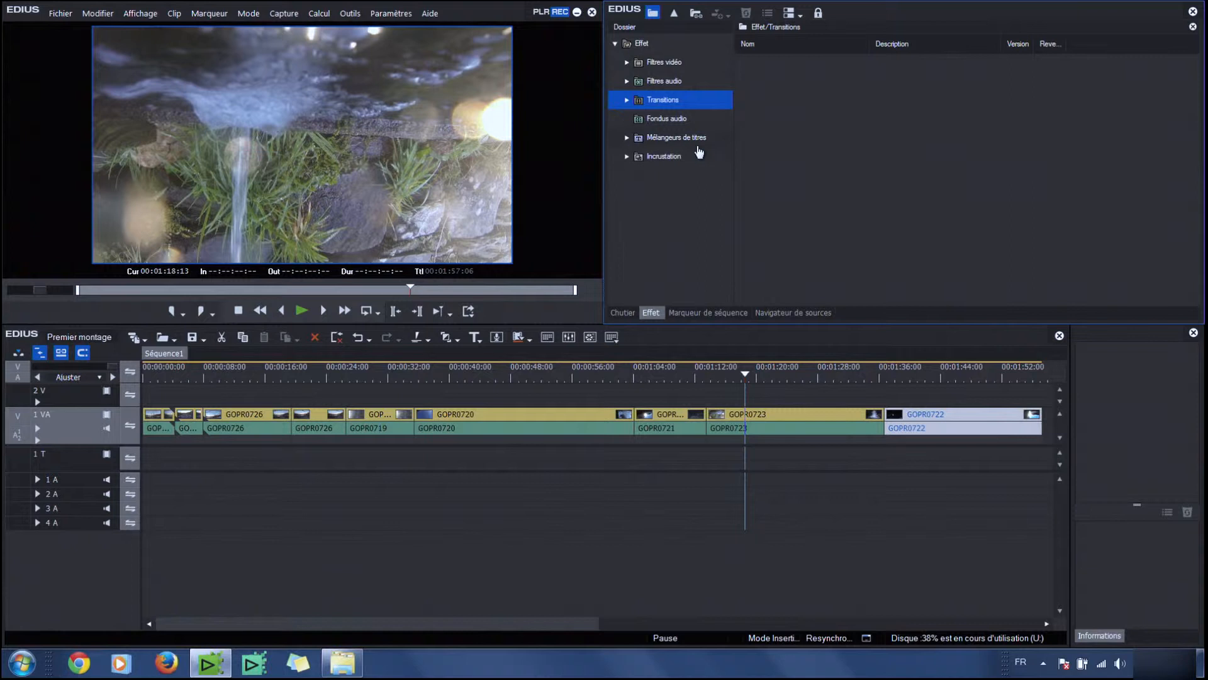
# - Review the contents of the video filter, audio filter, transition, audio fade, title mixer and keying categories
pyautogui.click(664, 66)
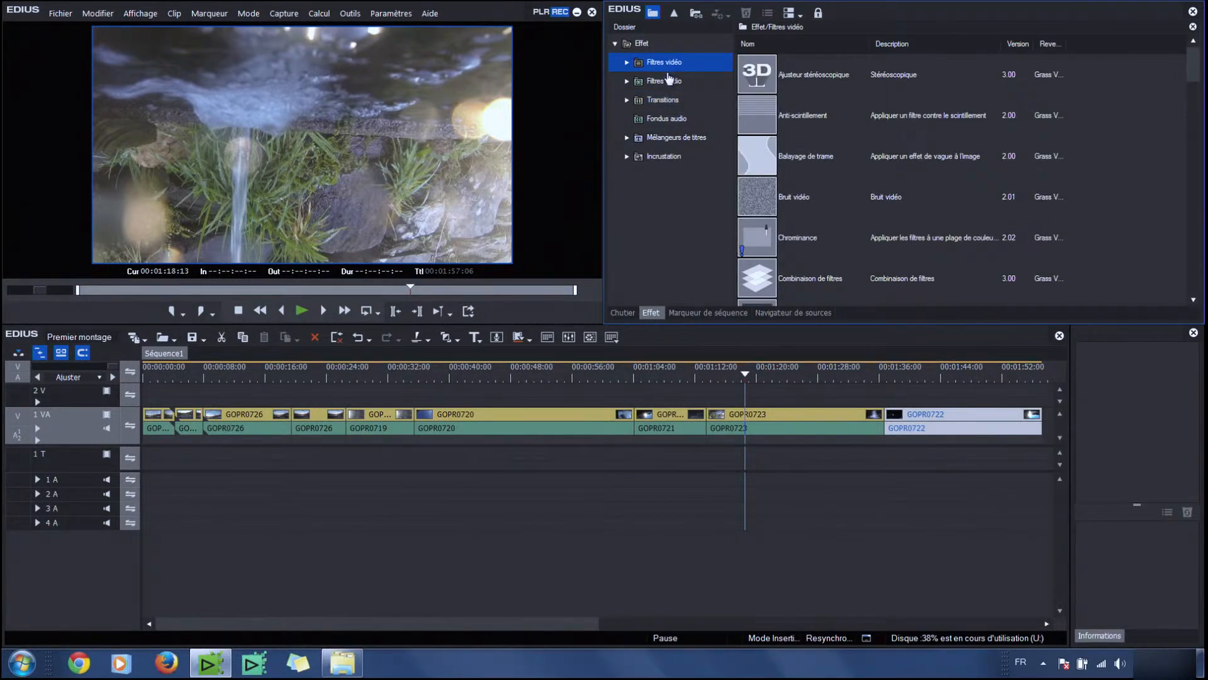
pyautogui.click(661, 87)
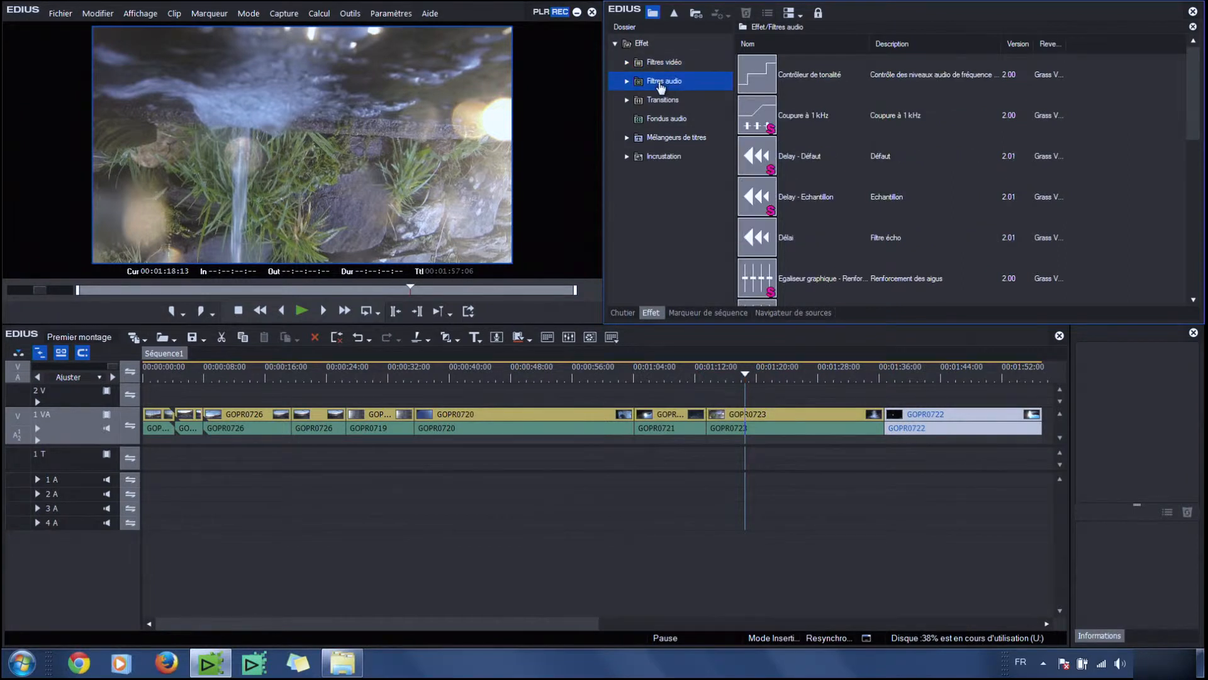
pyautogui.click(665, 101)
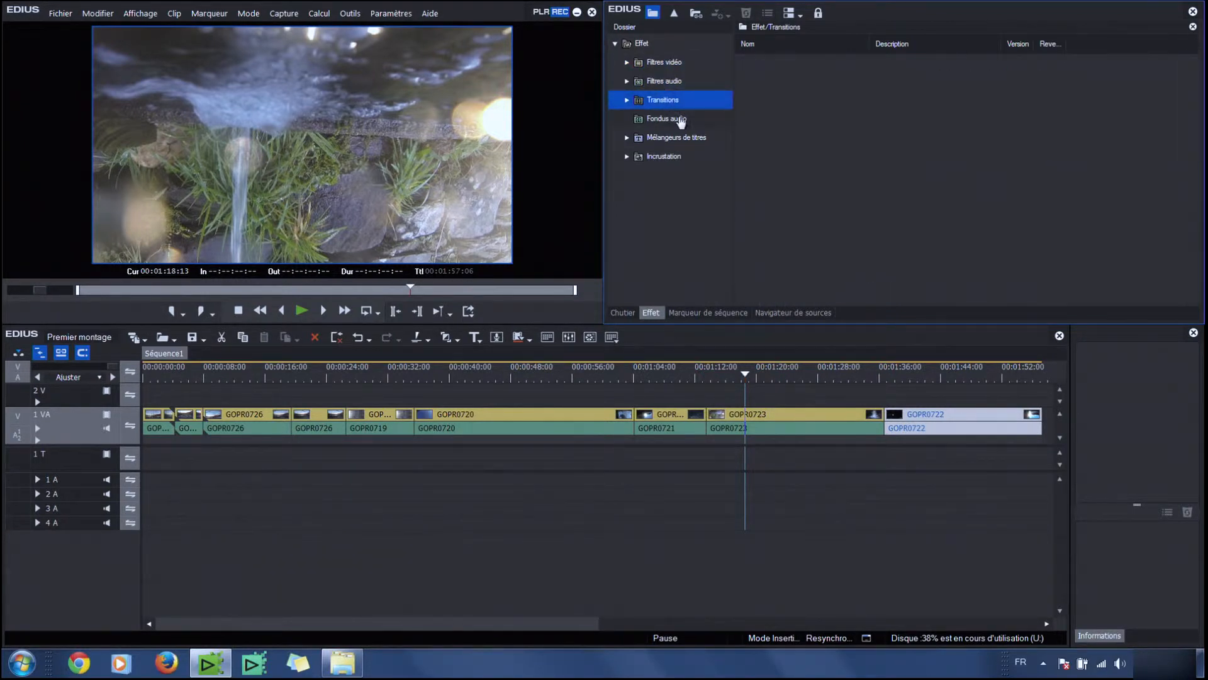
pyautogui.click(660, 124)
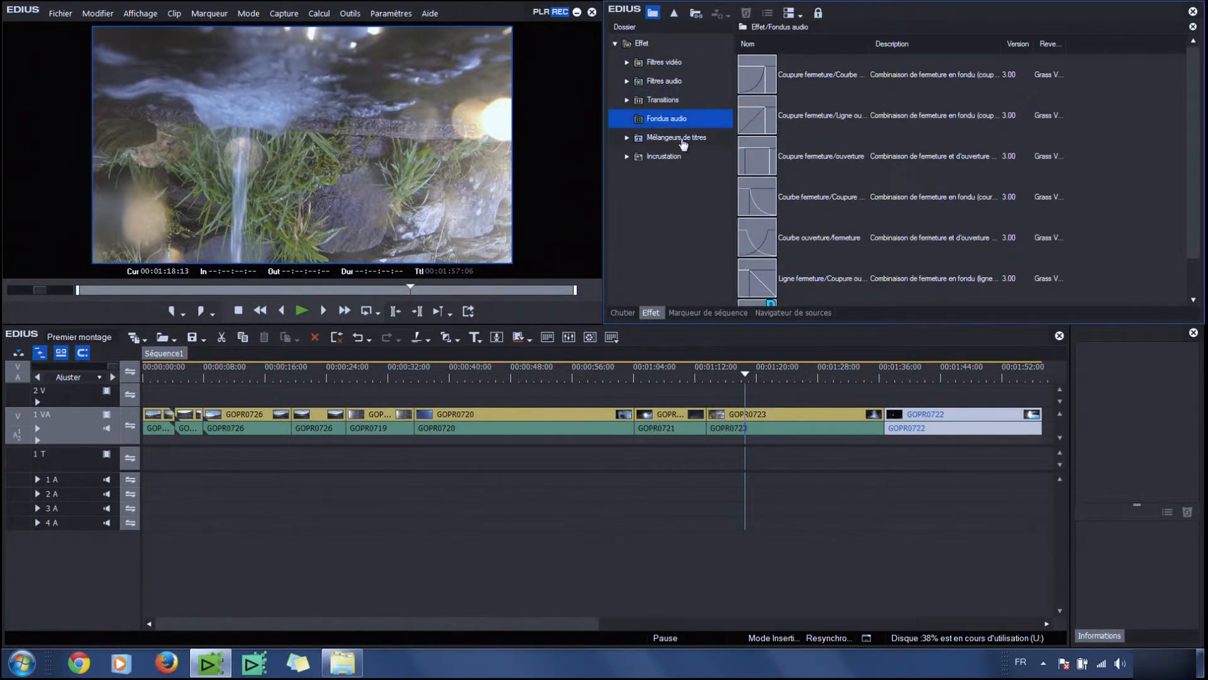
pyautogui.click(672, 140)
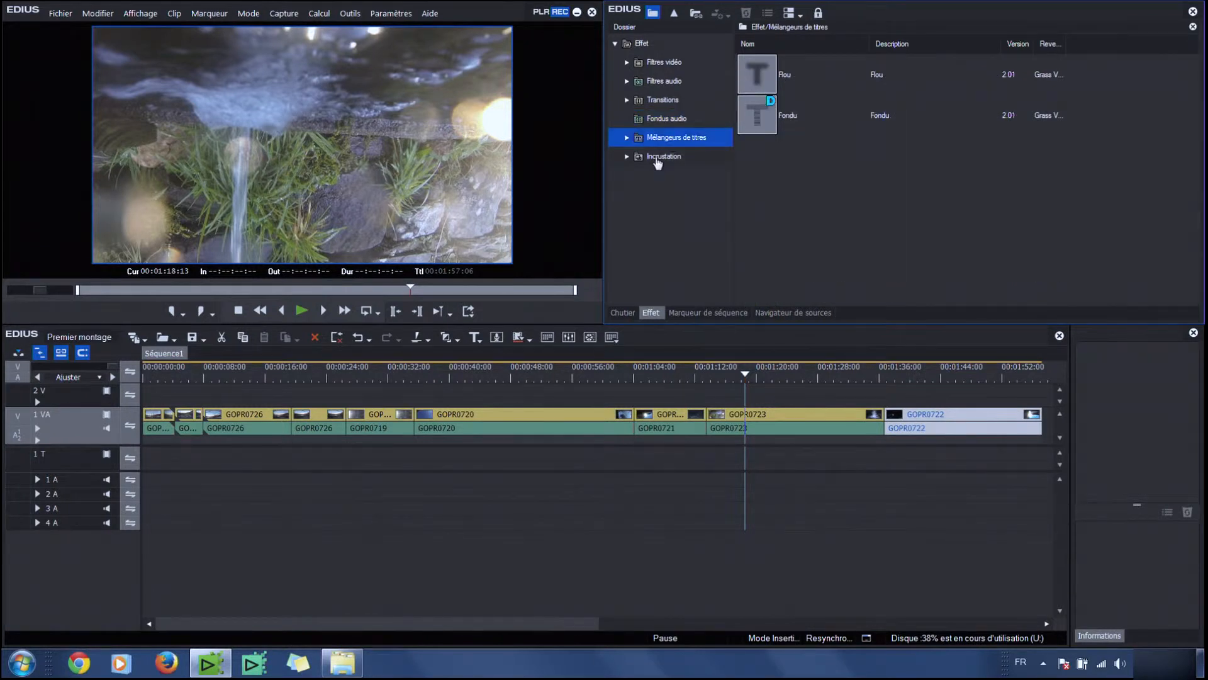
pyautogui.click(658, 158)
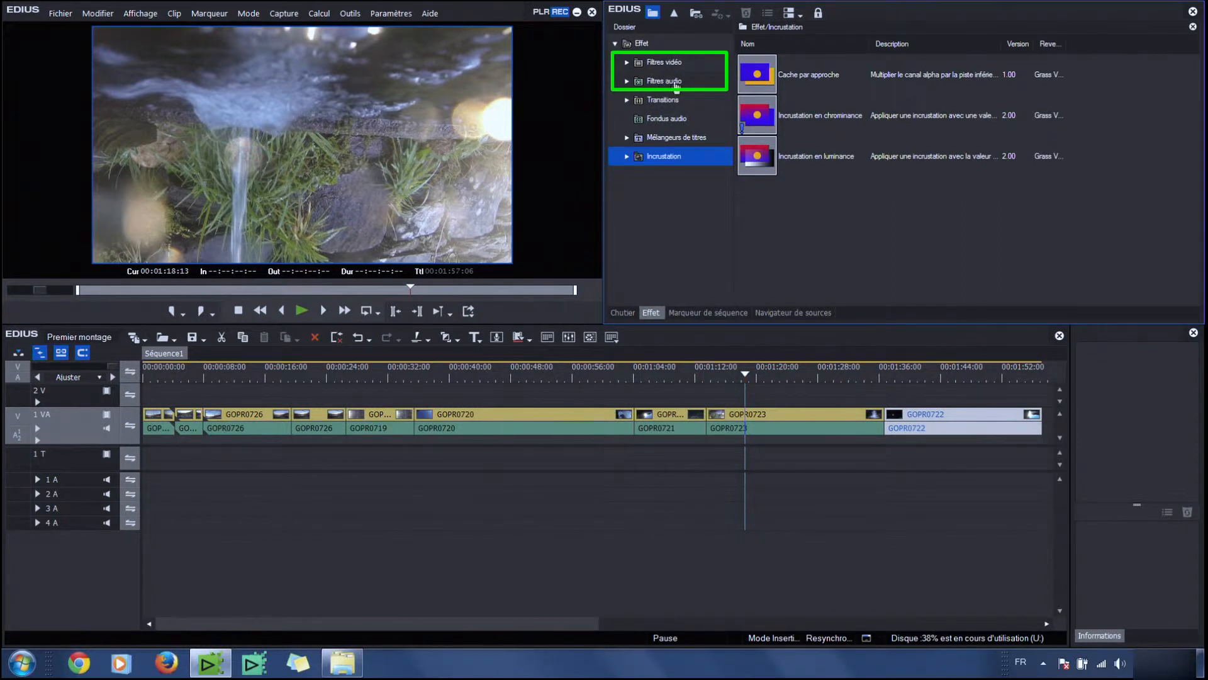
# - Select clip GOPR0723 on the timeline, then examine the Transitions category and the subfolders of Mélangeurs de titres
pyautogui.click(739, 420)
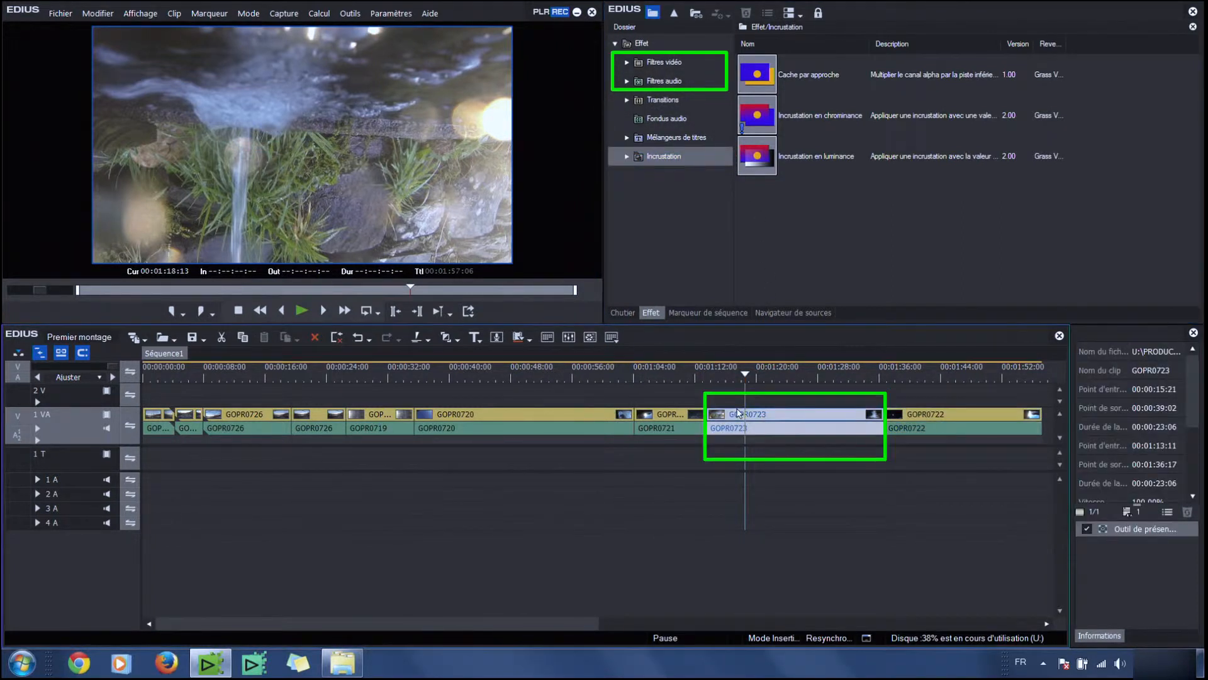
pyautogui.click(668, 104)
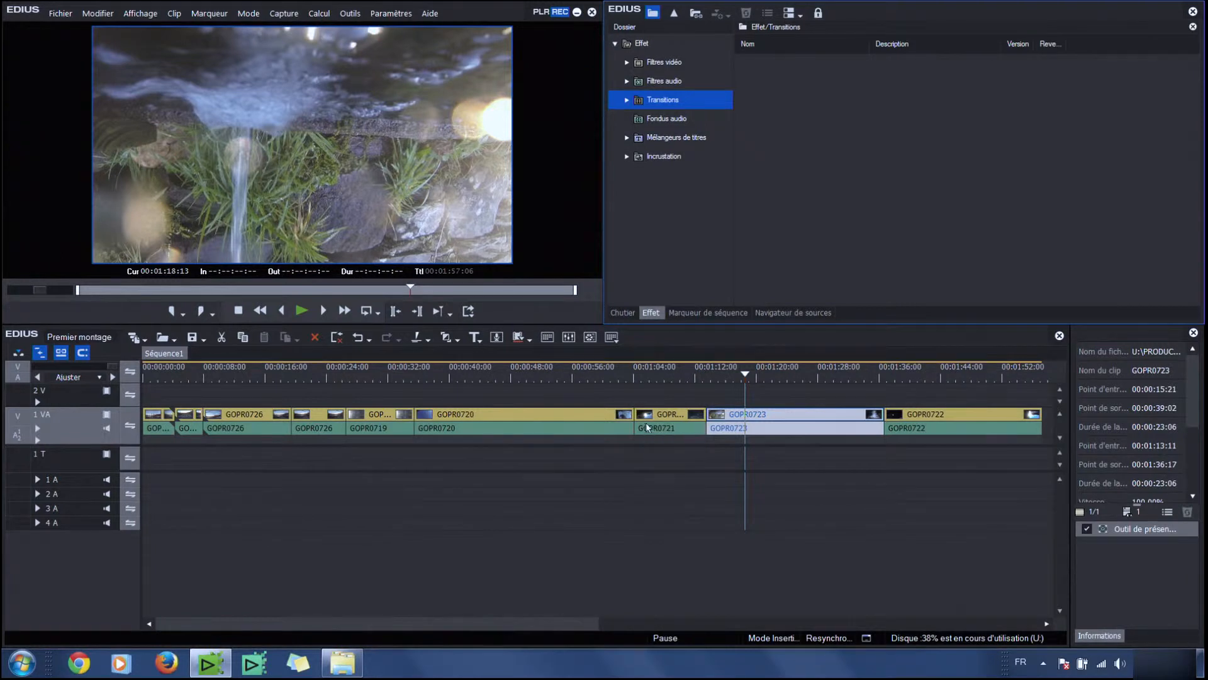
pyautogui.click(655, 140)
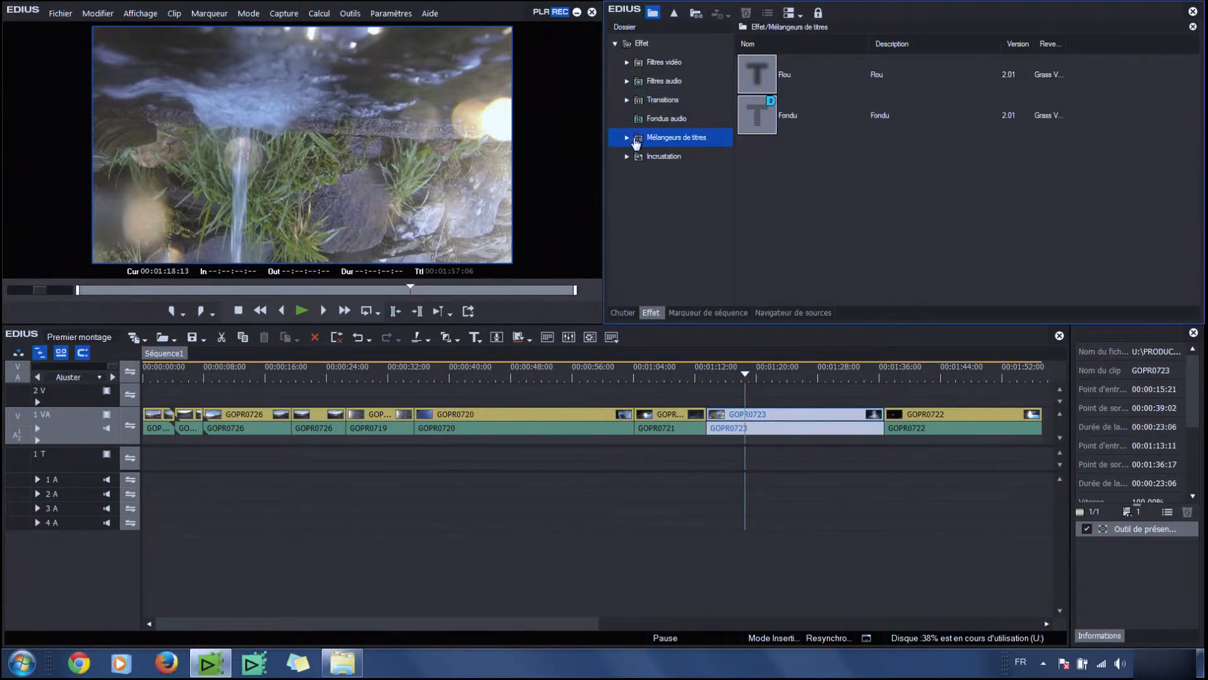
pyautogui.click(627, 138)
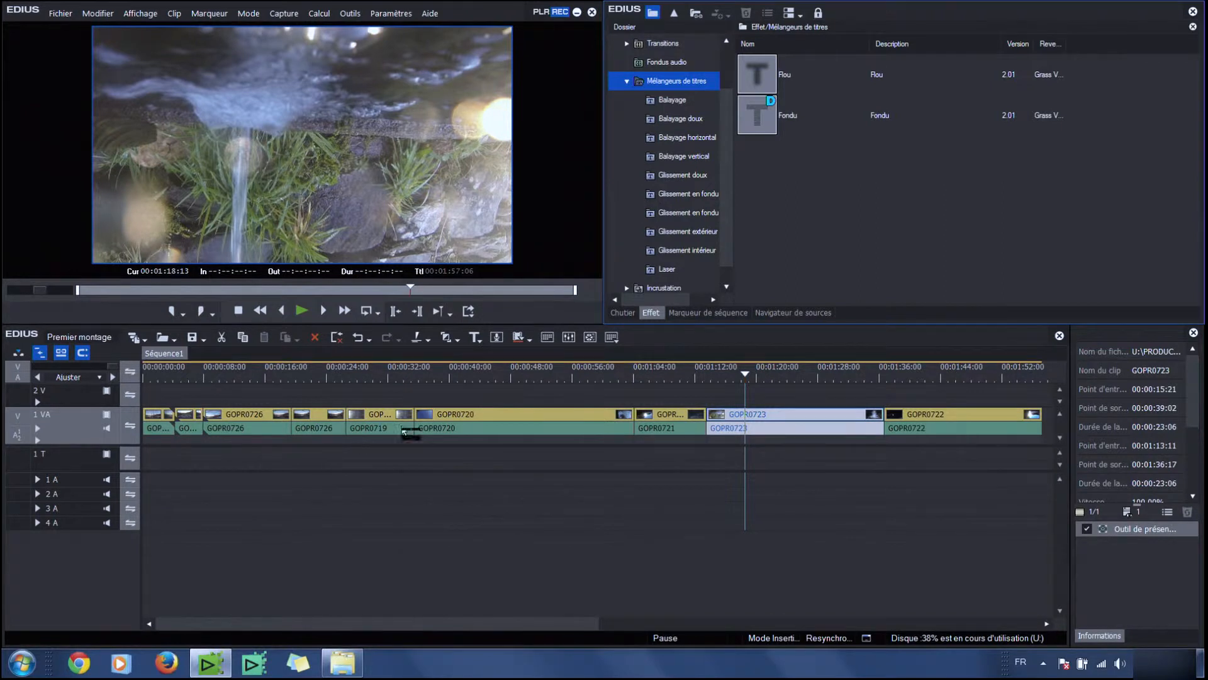
pyautogui.click(627, 83)
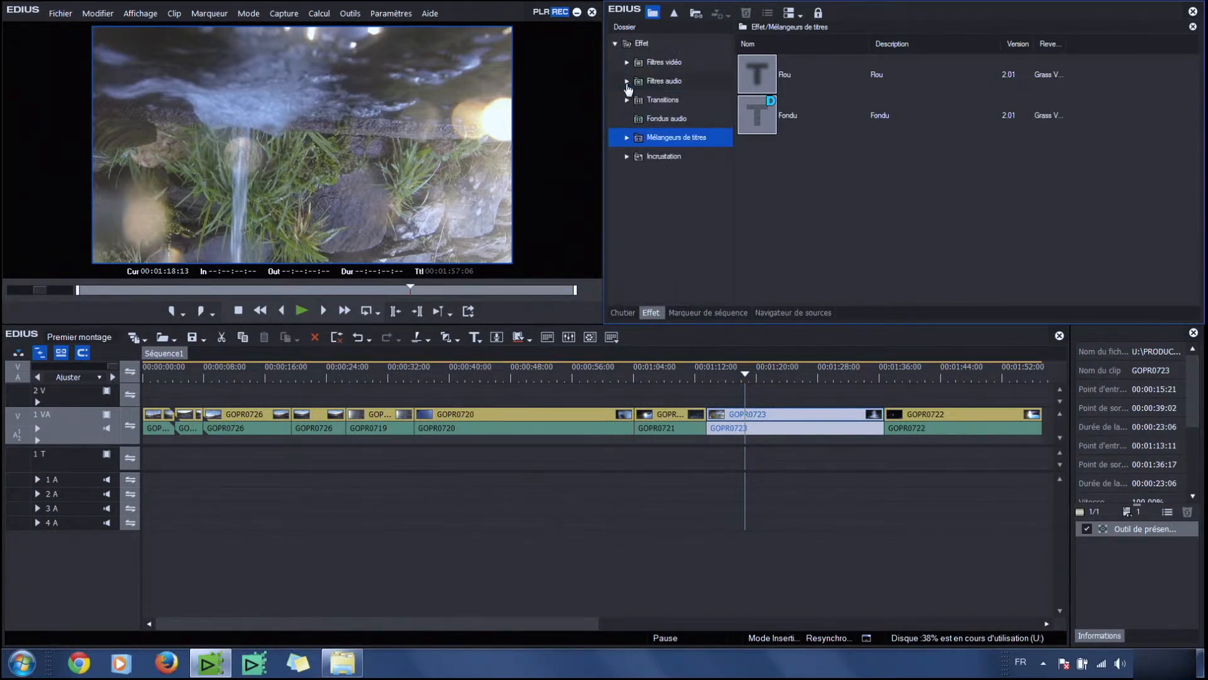
# - Try to apply the Incrustation en chrominance effect to clip GOPR0723
pyautogui.click(655, 163)
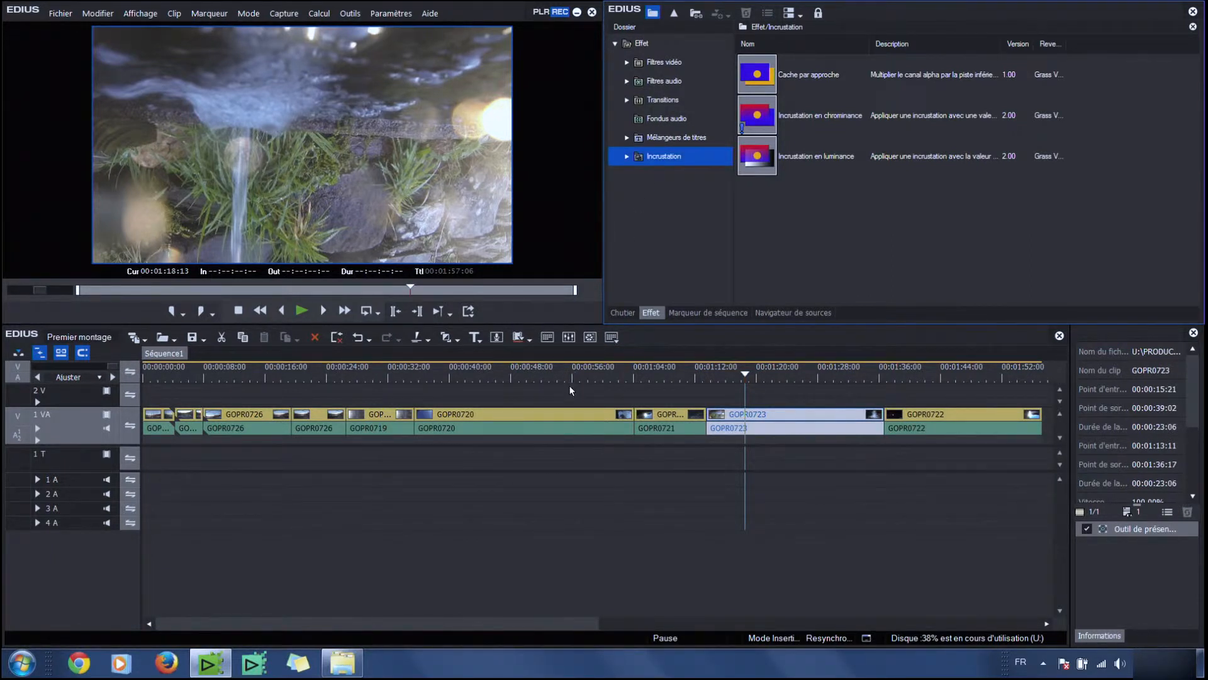
pyautogui.moveTo(761, 116); pyautogui.dragTo(744, 412)
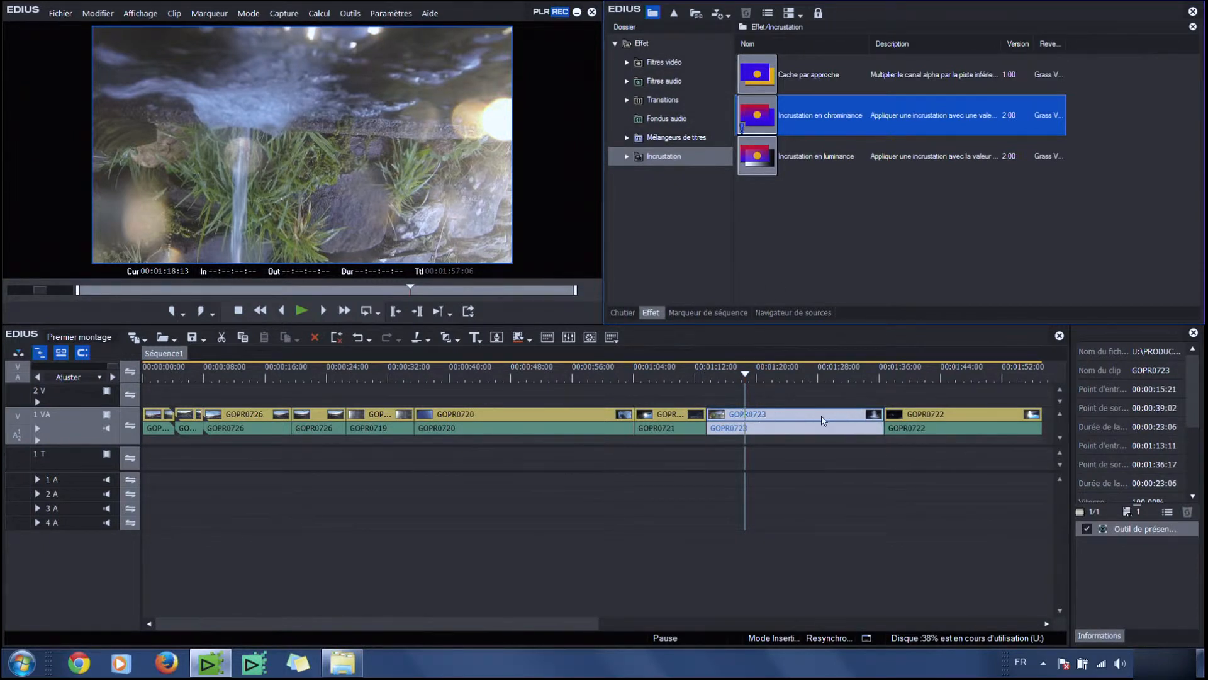
# - Apply the Miroir video filter from the Filtres vidéo category to clip GOPR0723 on the timeline
pyautogui.click(626, 63)
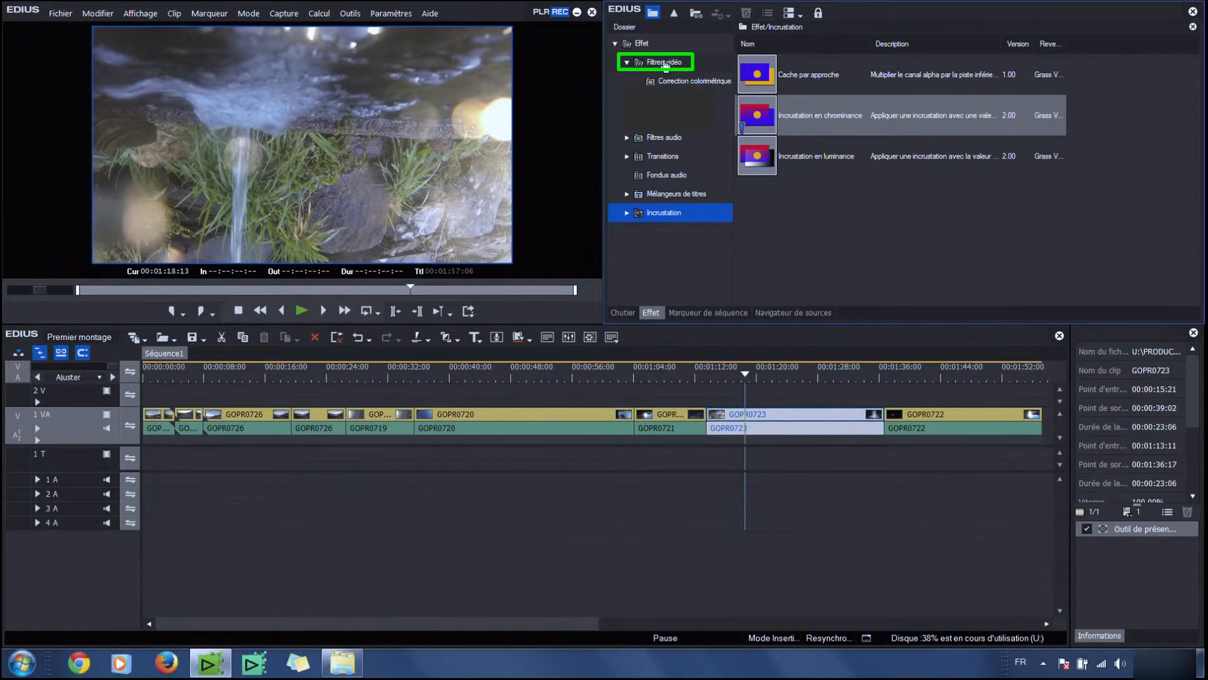
pyautogui.click(665, 64)
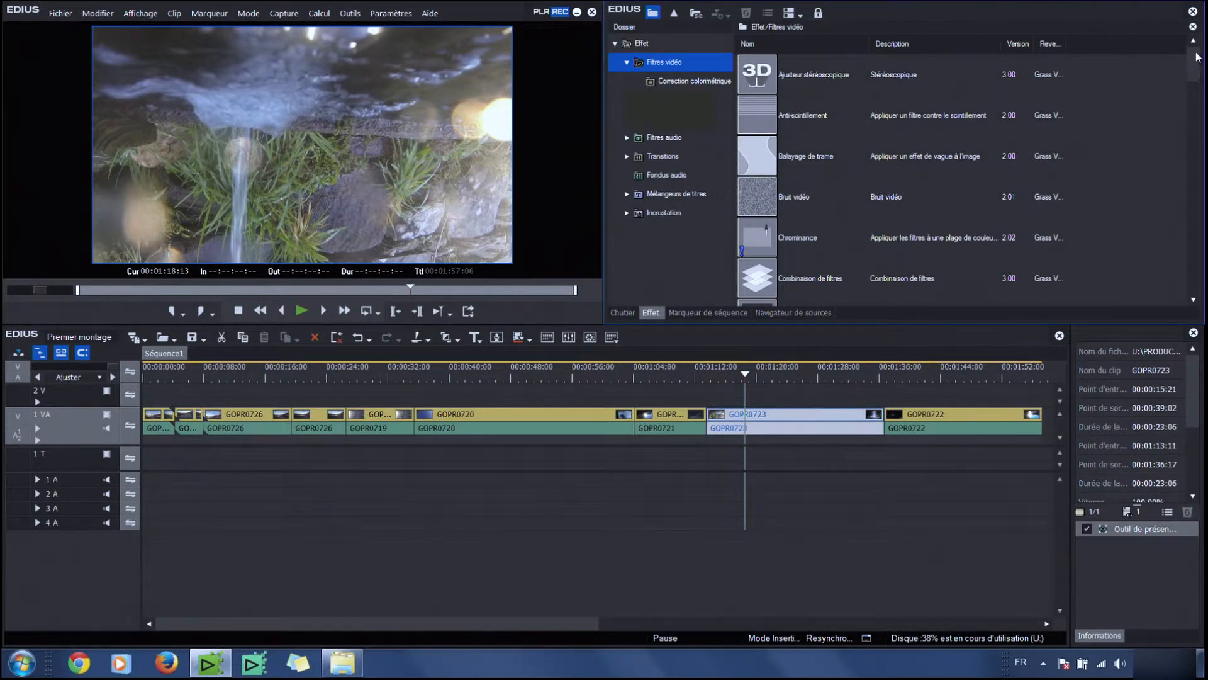
pyautogui.moveTo(1195, 59); pyautogui.dragTo(1195, 181)
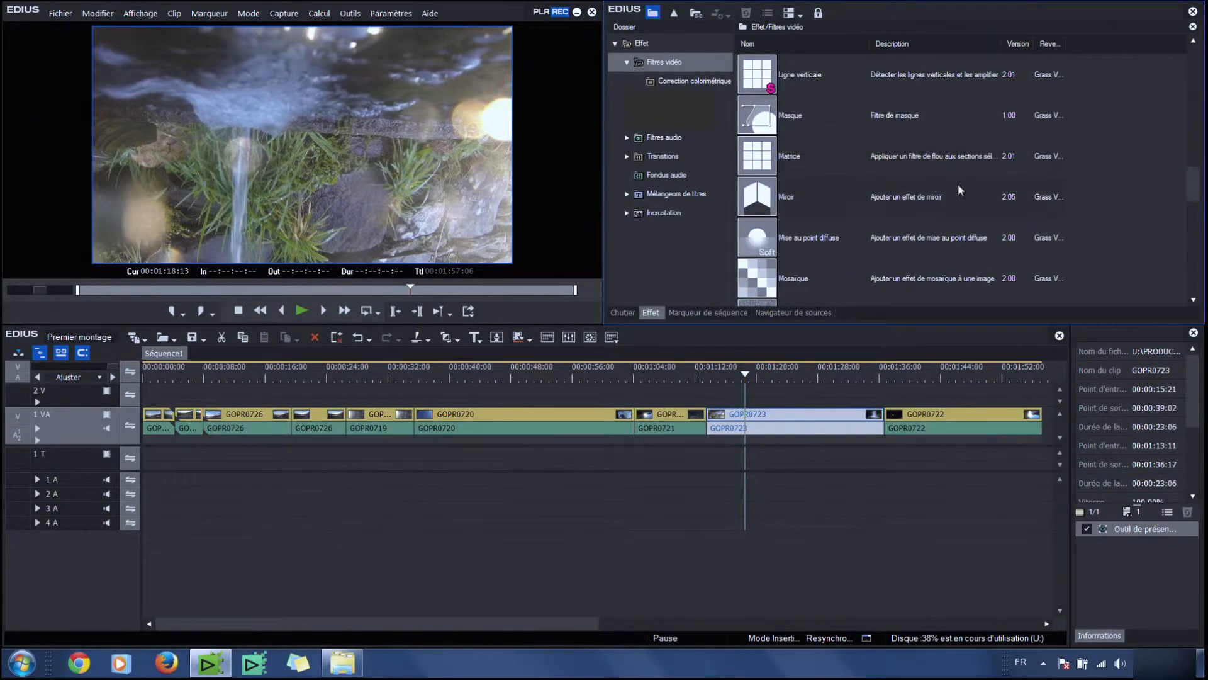
pyautogui.click(758, 203)
pyautogui.moveTo(754, 200); pyautogui.dragTo(762, 419)
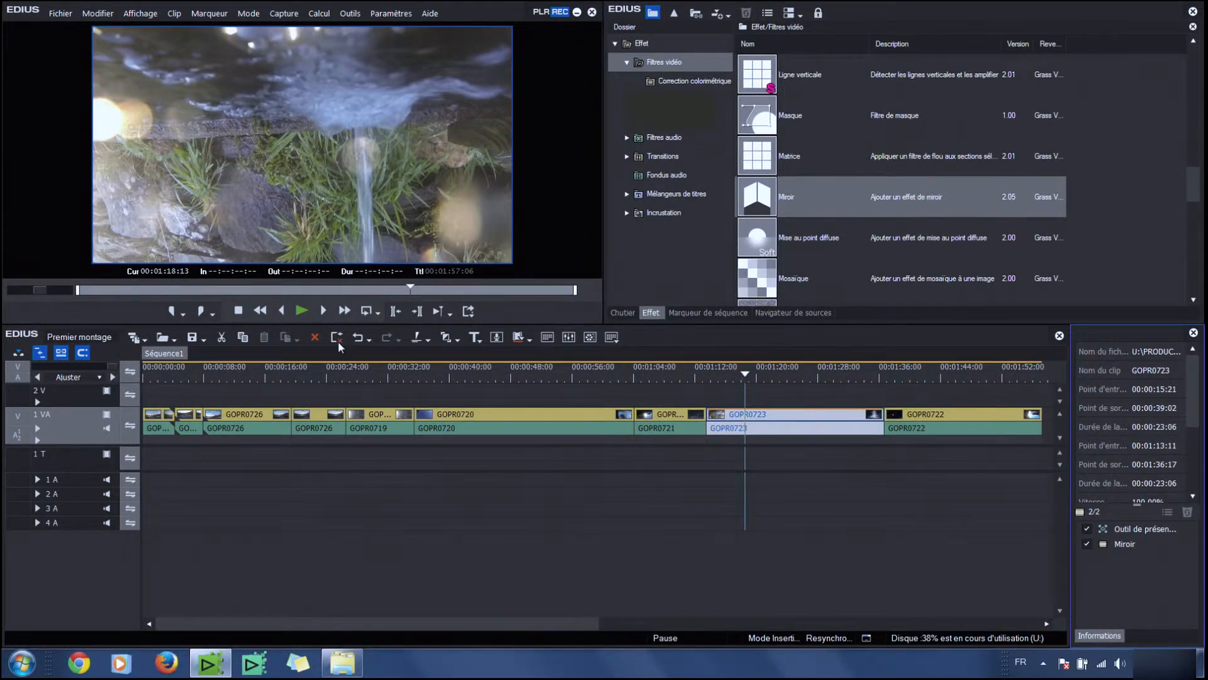
# - Undo and redo the Miroir filter several times to compare the image with and without it, ending with it applied
pyautogui.click(360, 339)
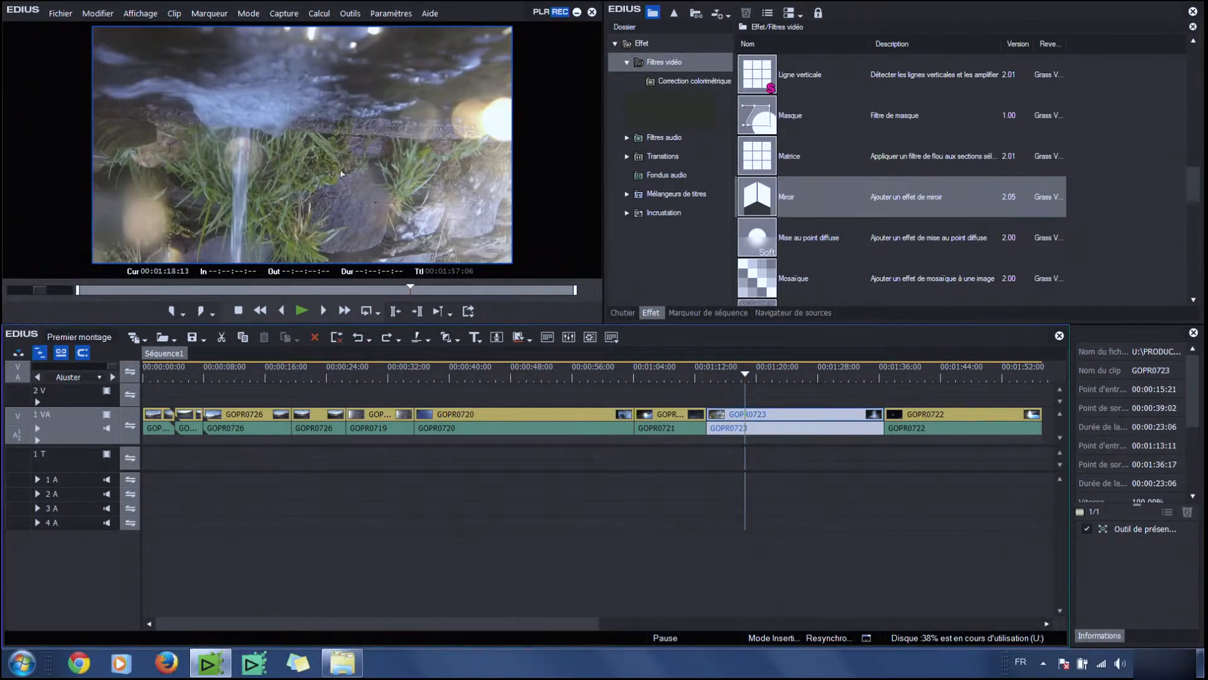
pyautogui.click(387, 337)
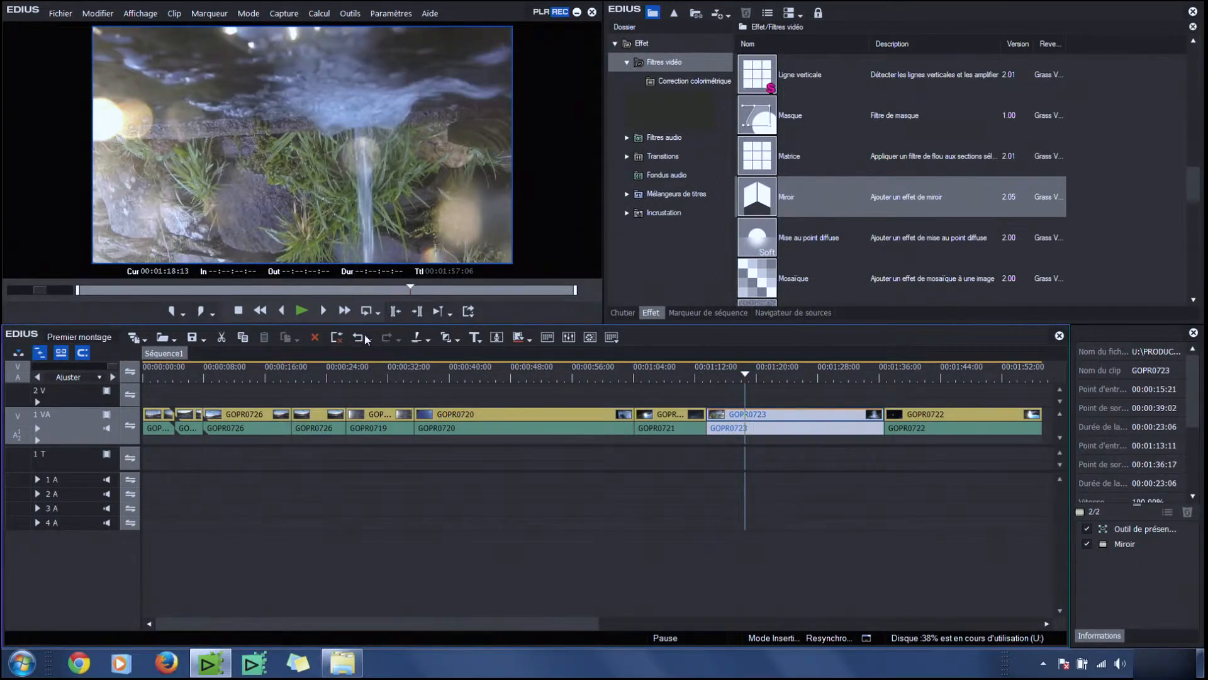
pyautogui.click(359, 338)
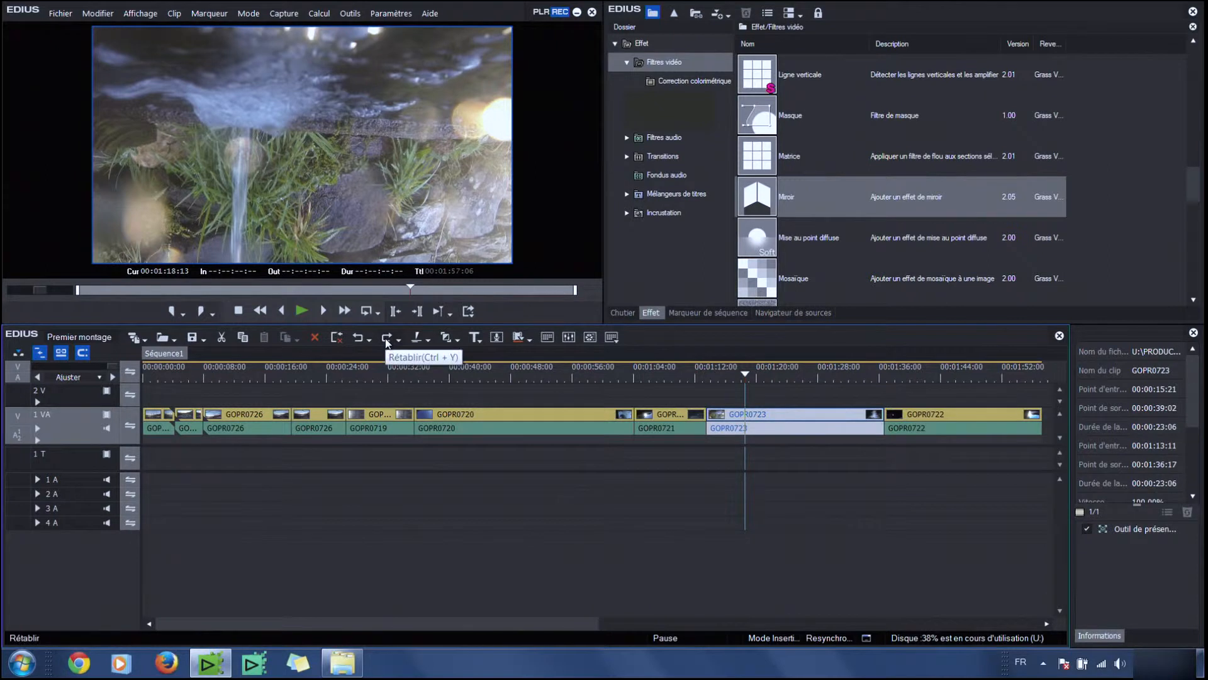
pyautogui.click(386, 339)
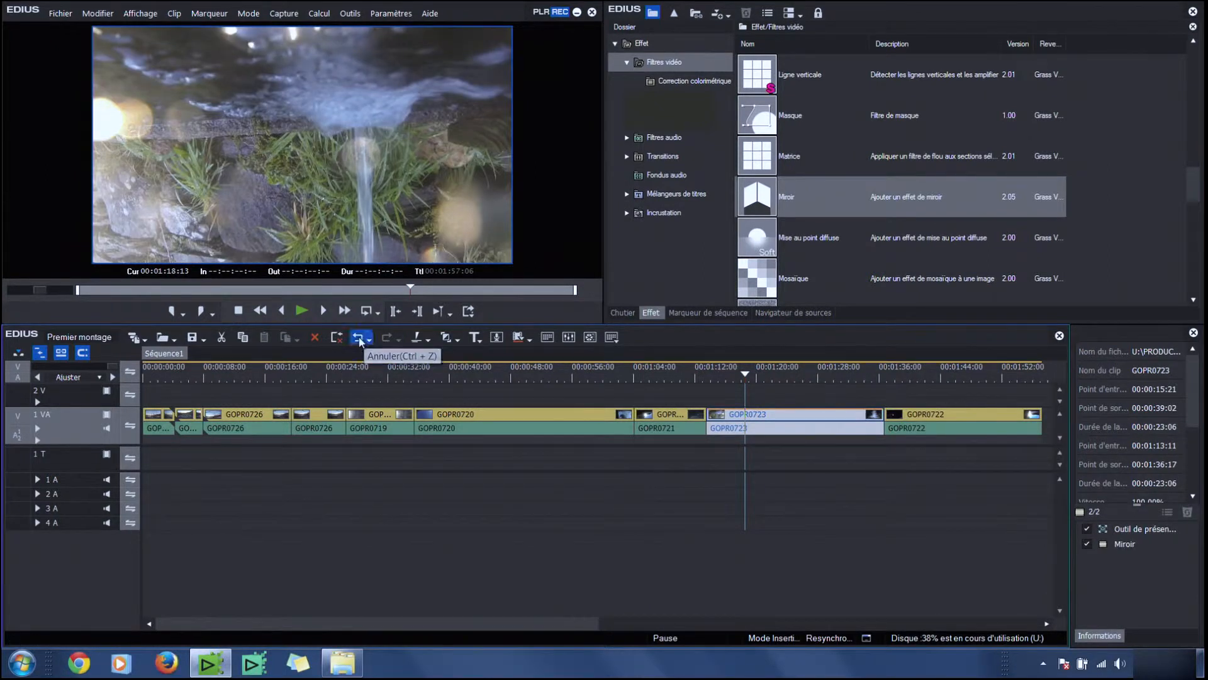
pyautogui.click(363, 337)
pyautogui.click(386, 338)
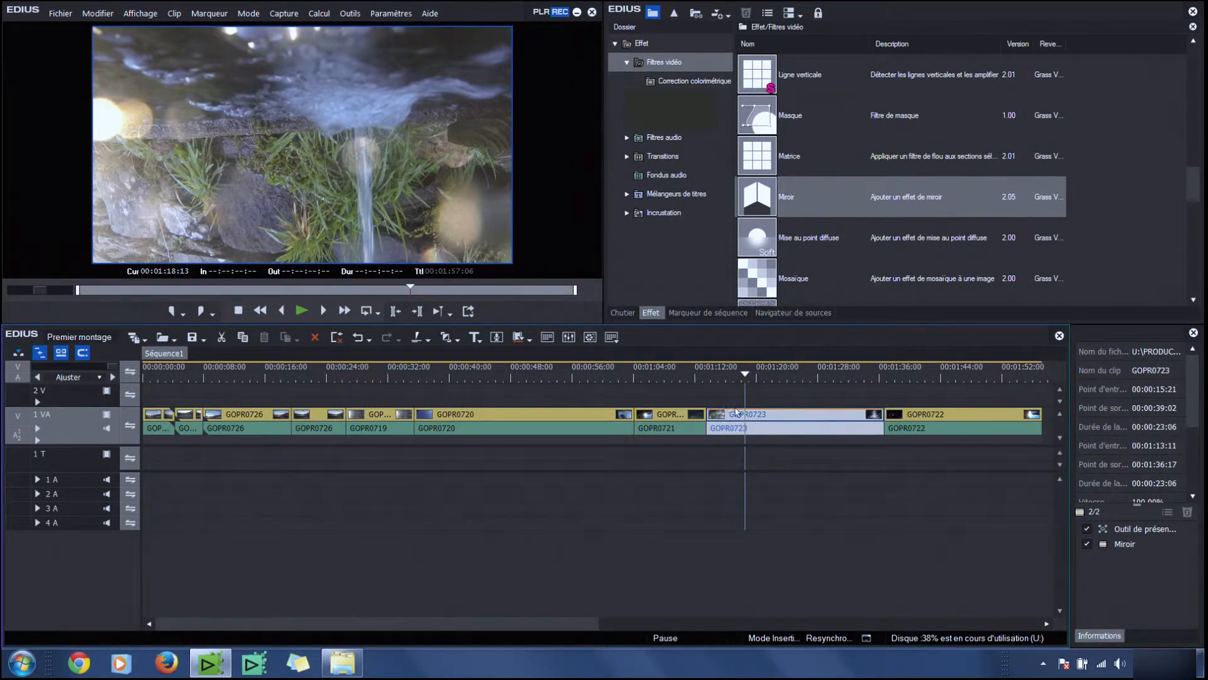
# - In the Miroir filter settings of clip GOPR0723, disable Basculement horizontal and enable Basculement vertical, then play the clip to check it
pyautogui.click(912, 414)
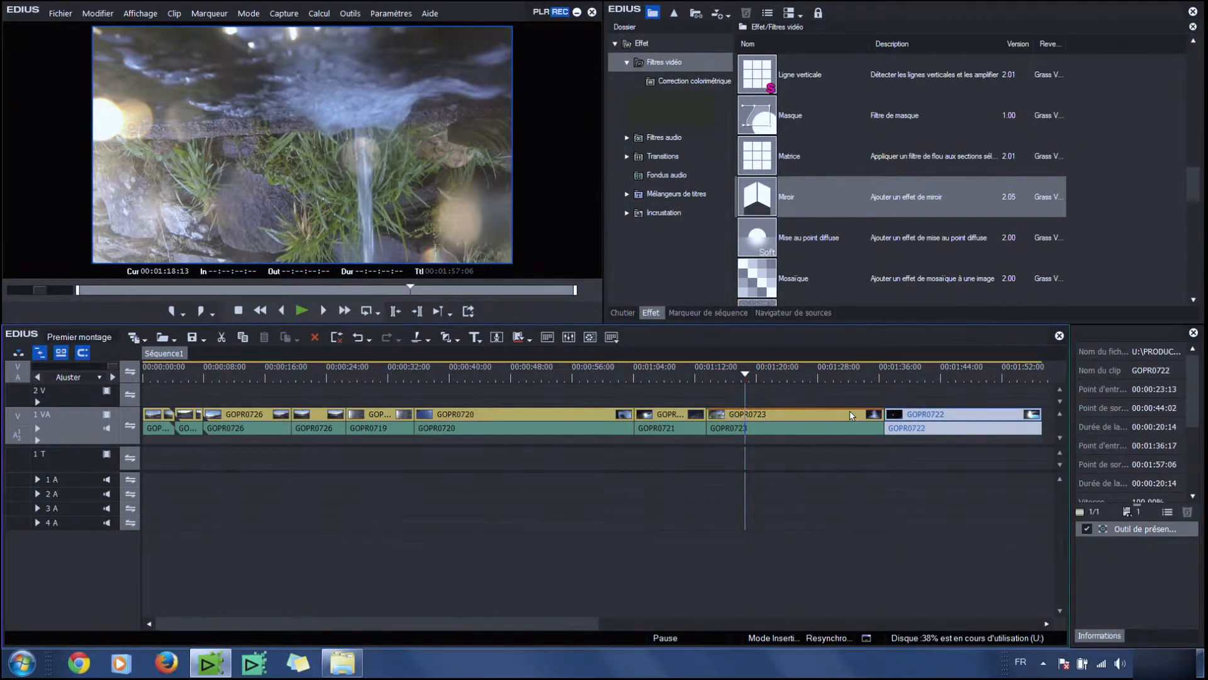
pyautogui.click(774, 416)
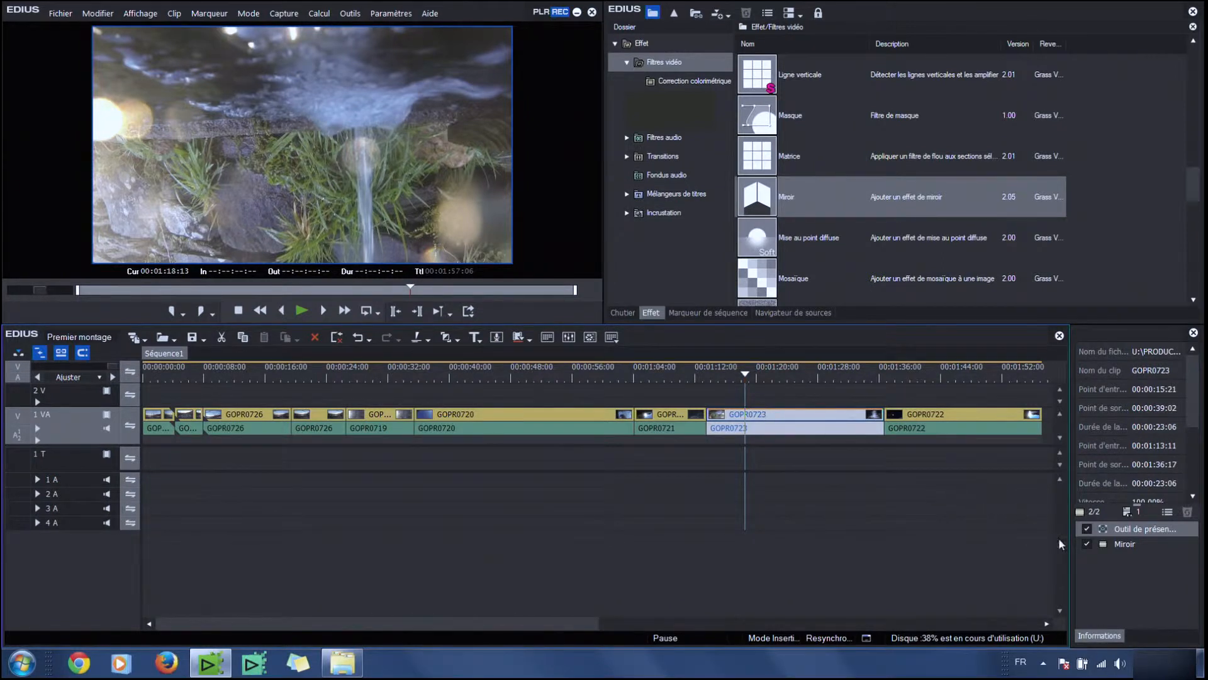
pyautogui.click(1122, 547)
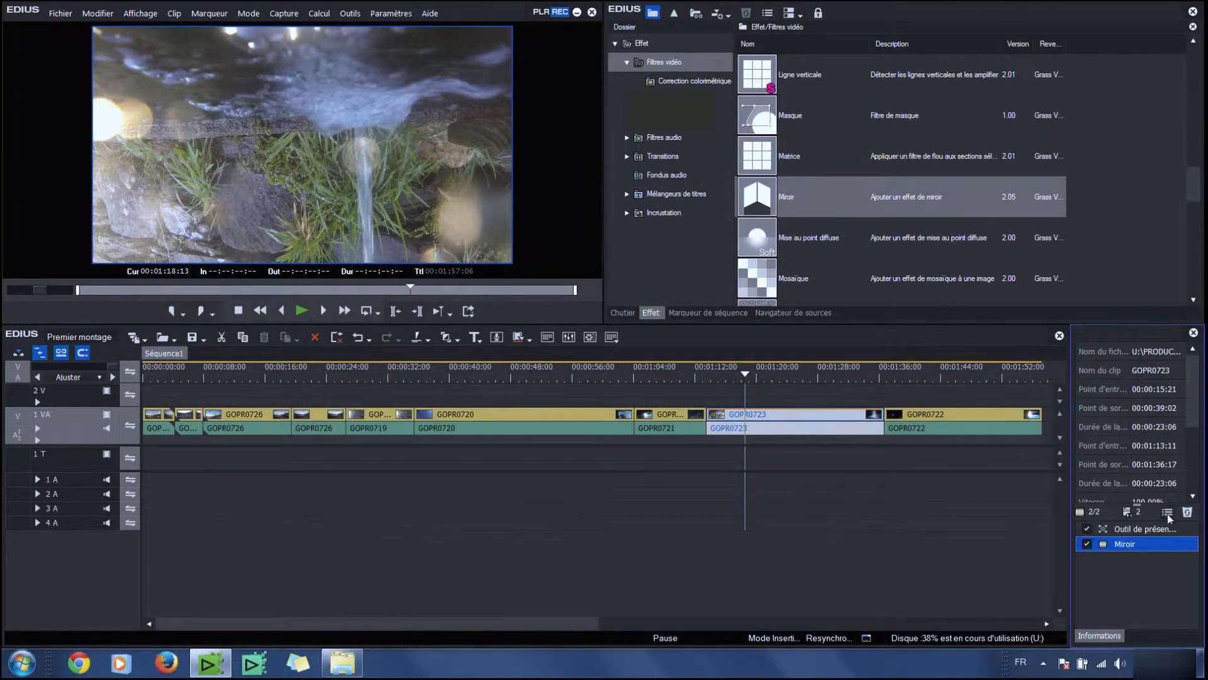
pyautogui.doubleClick(1130, 548)
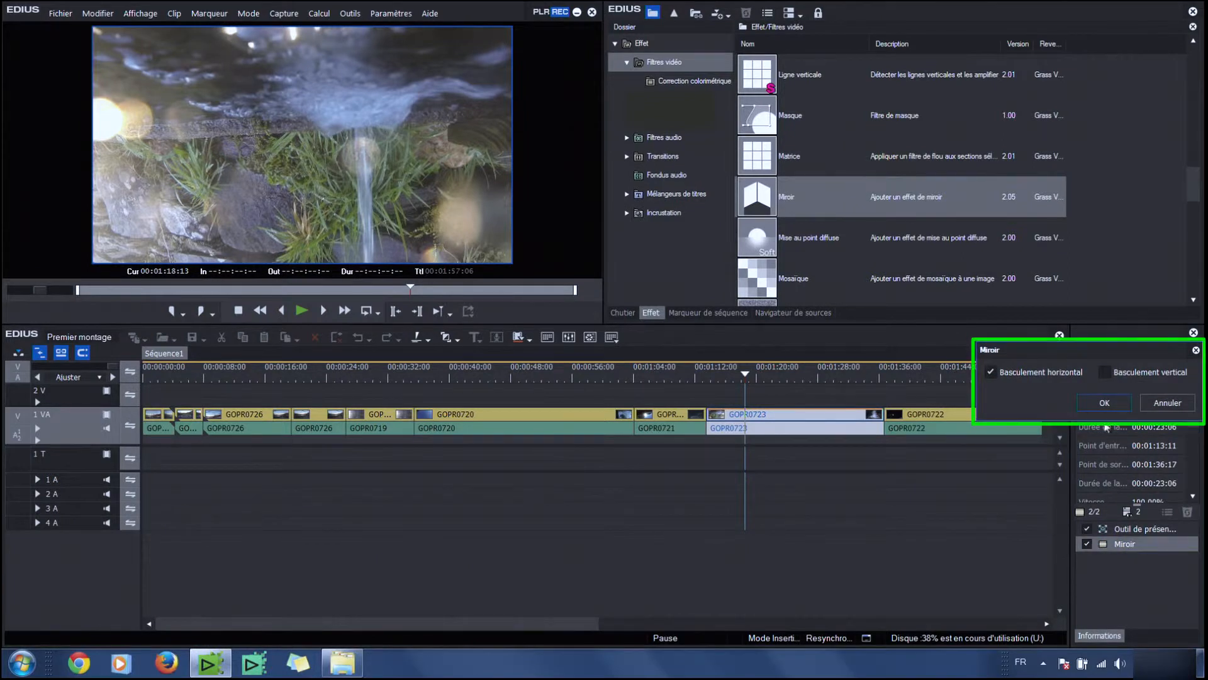
pyautogui.click(991, 372)
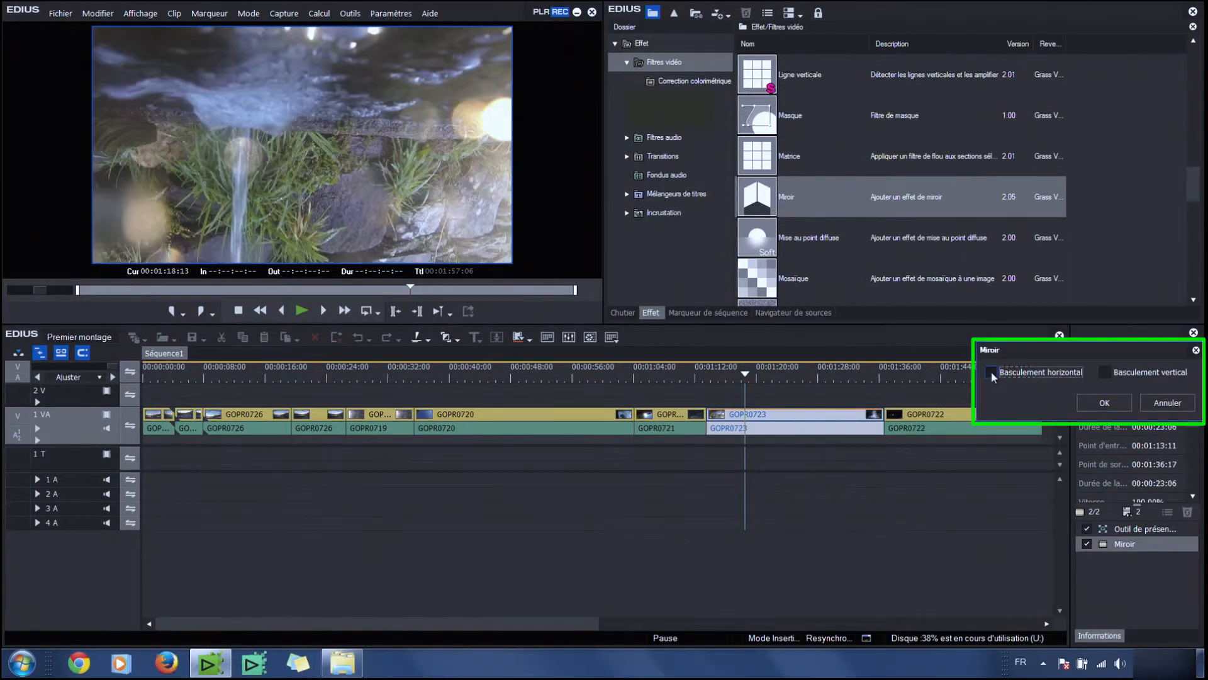
pyautogui.click(1105, 371)
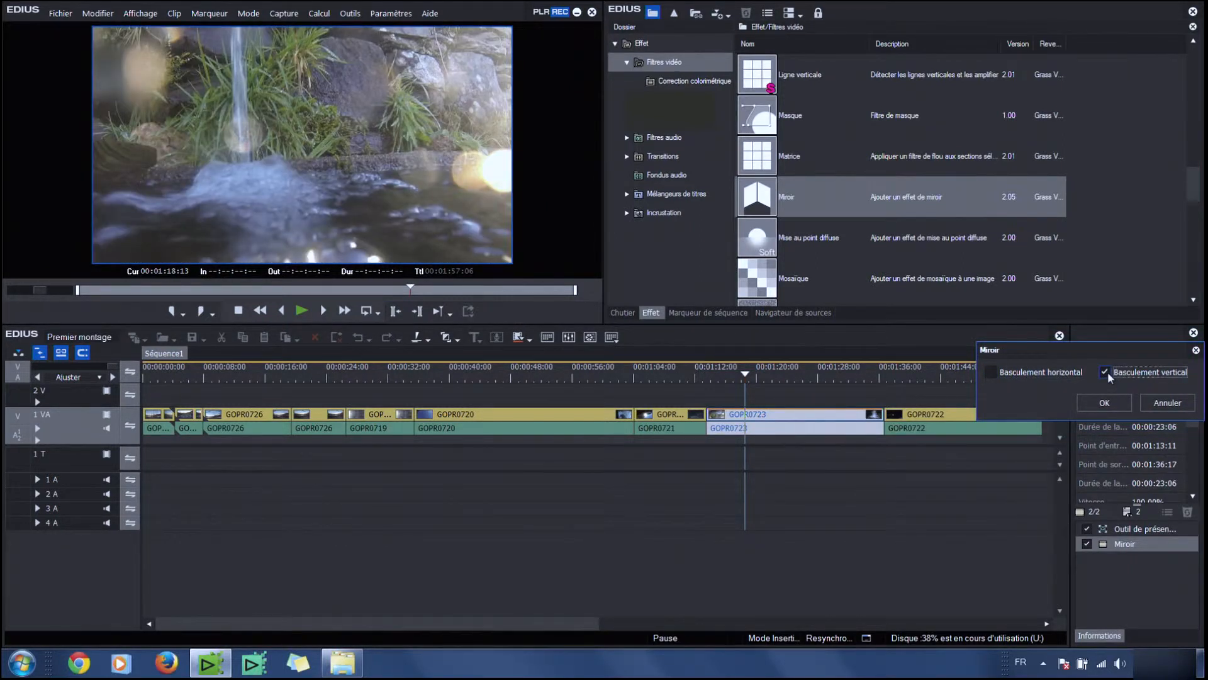
pyautogui.click(1105, 404)
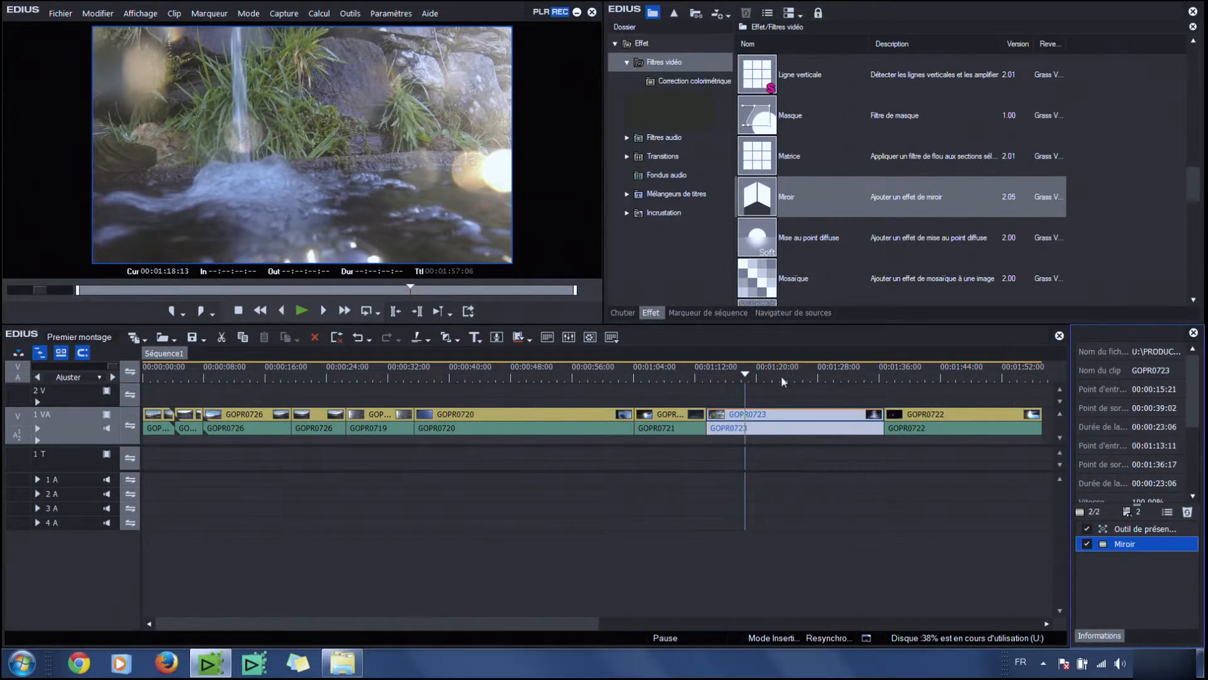
pyautogui.press('space')
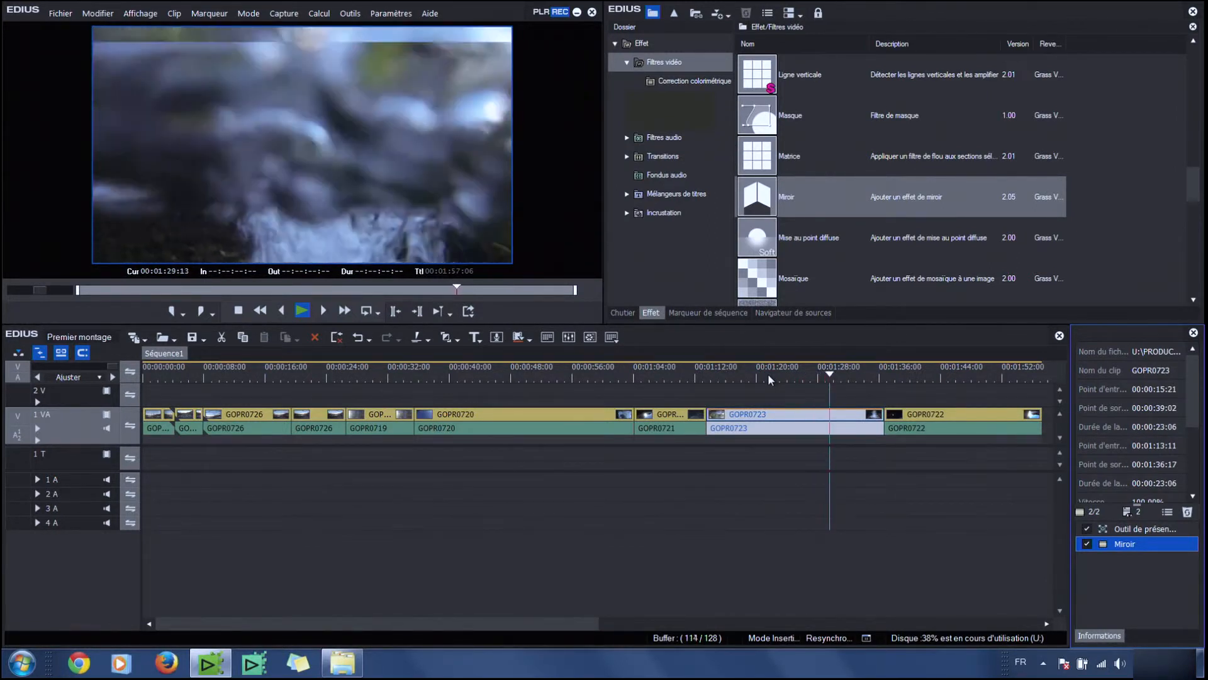
pyautogui.press('space')
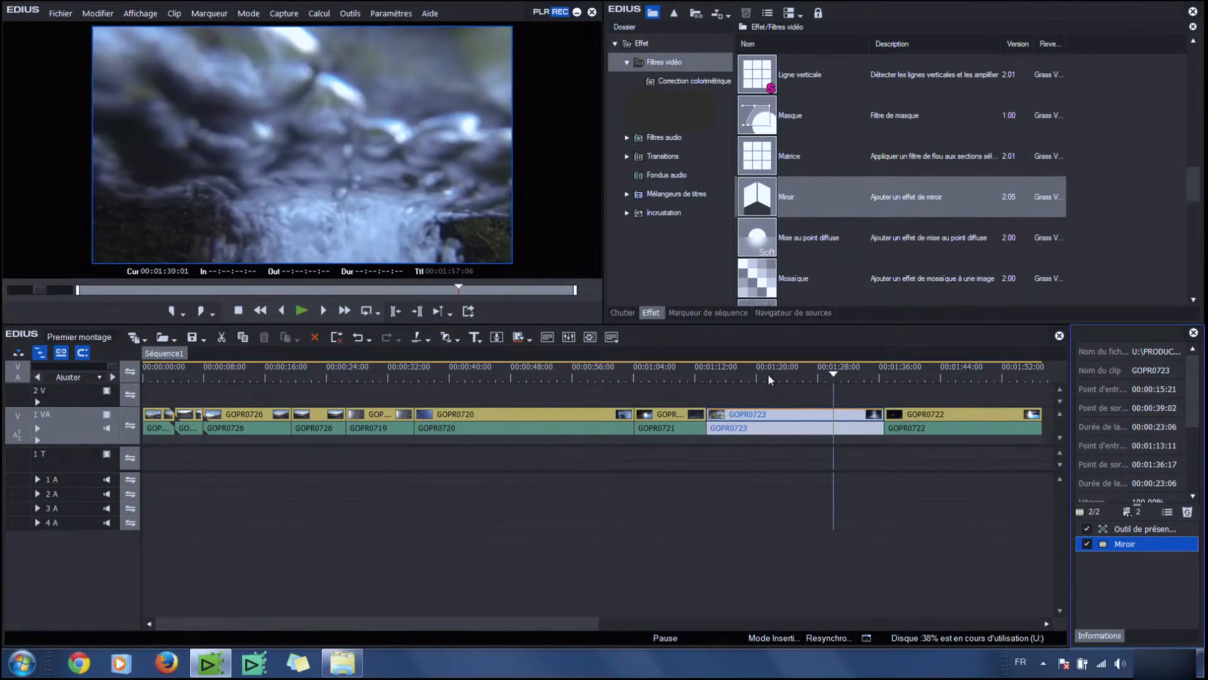
# - Play clip GOPR0723 from near its start to check the vertical flip, and stop around 00:01:21
pyautogui.moveTo(740, 379); pyautogui.dragTo(723, 384)
pyautogui.press('space')
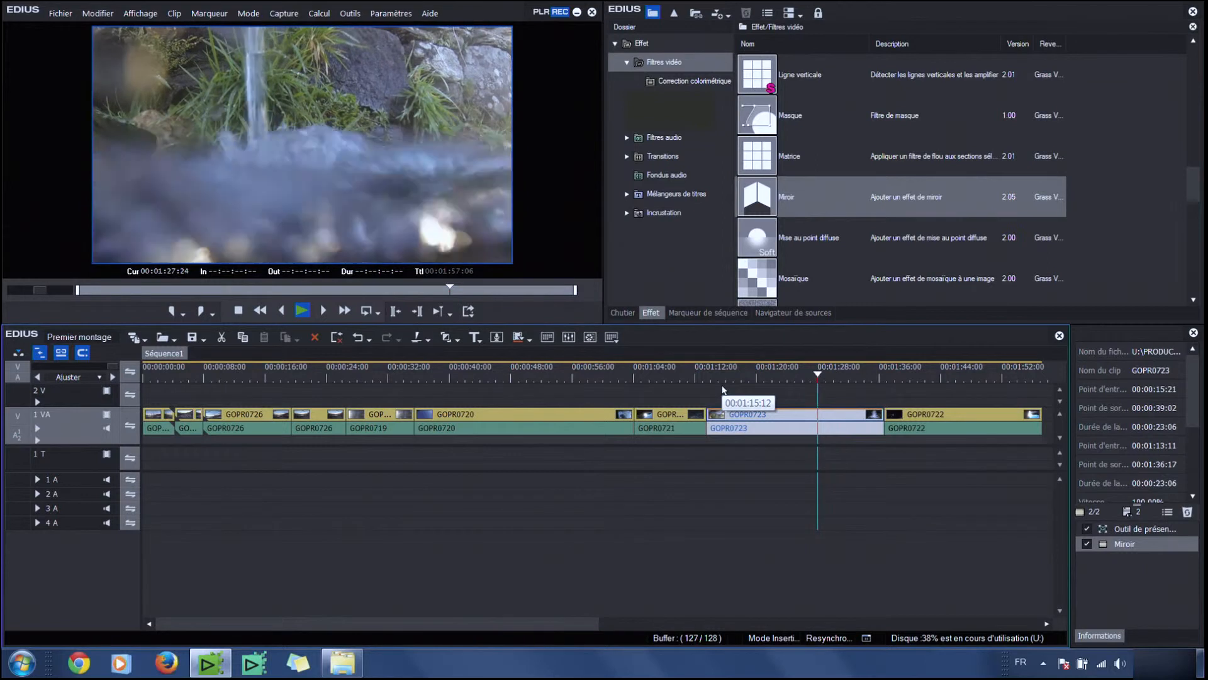
pyautogui.click(767, 376)
# - Collapse Filtres vidéo, expand Transitions, and compare the effect palette with the effect view hidden and shown, ending with it shown
pyautogui.click(625, 66)
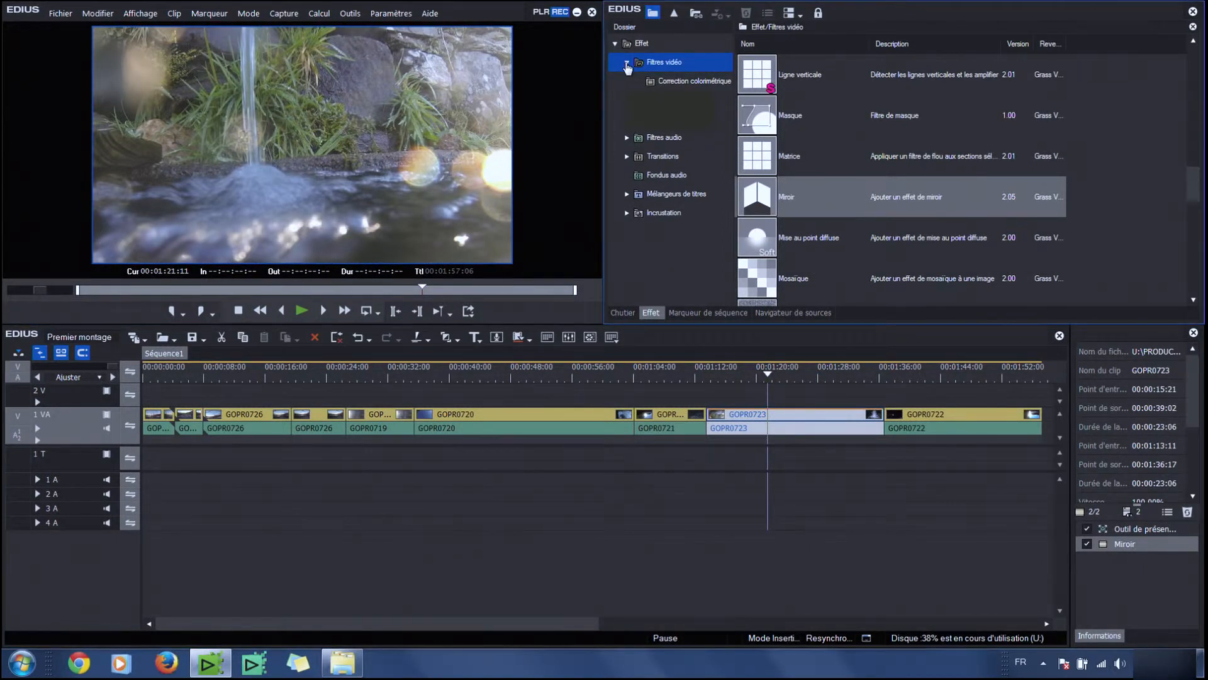
pyautogui.click(626, 64)
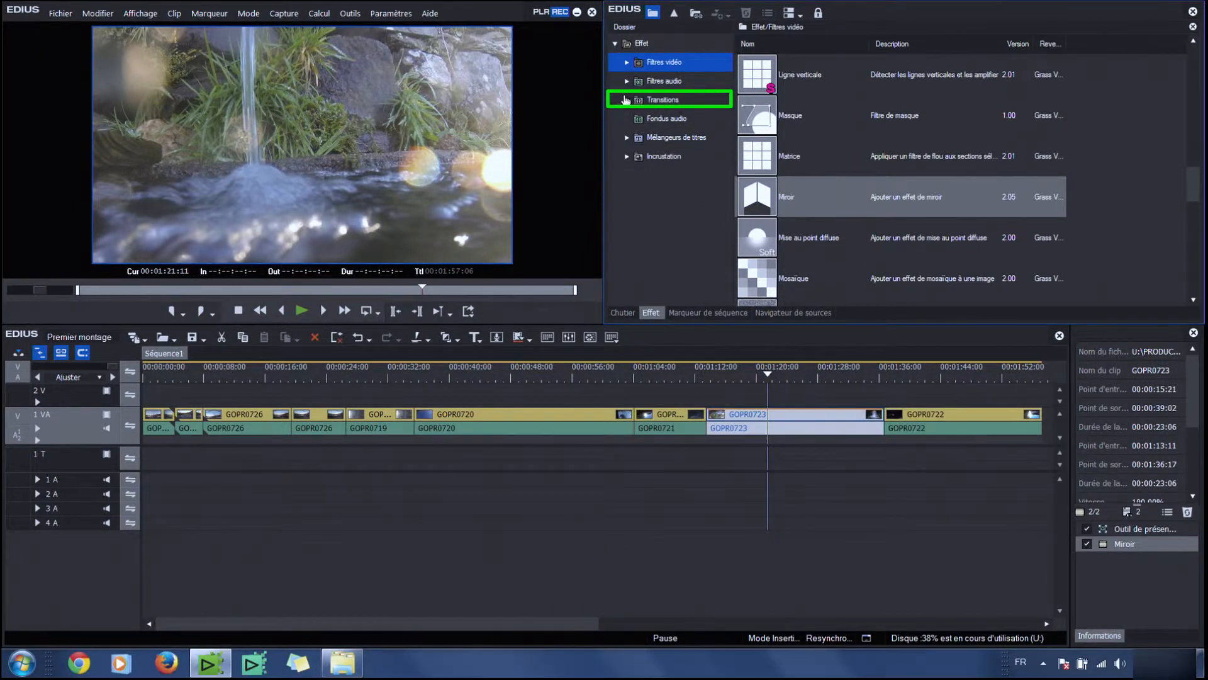
pyautogui.click(627, 100)
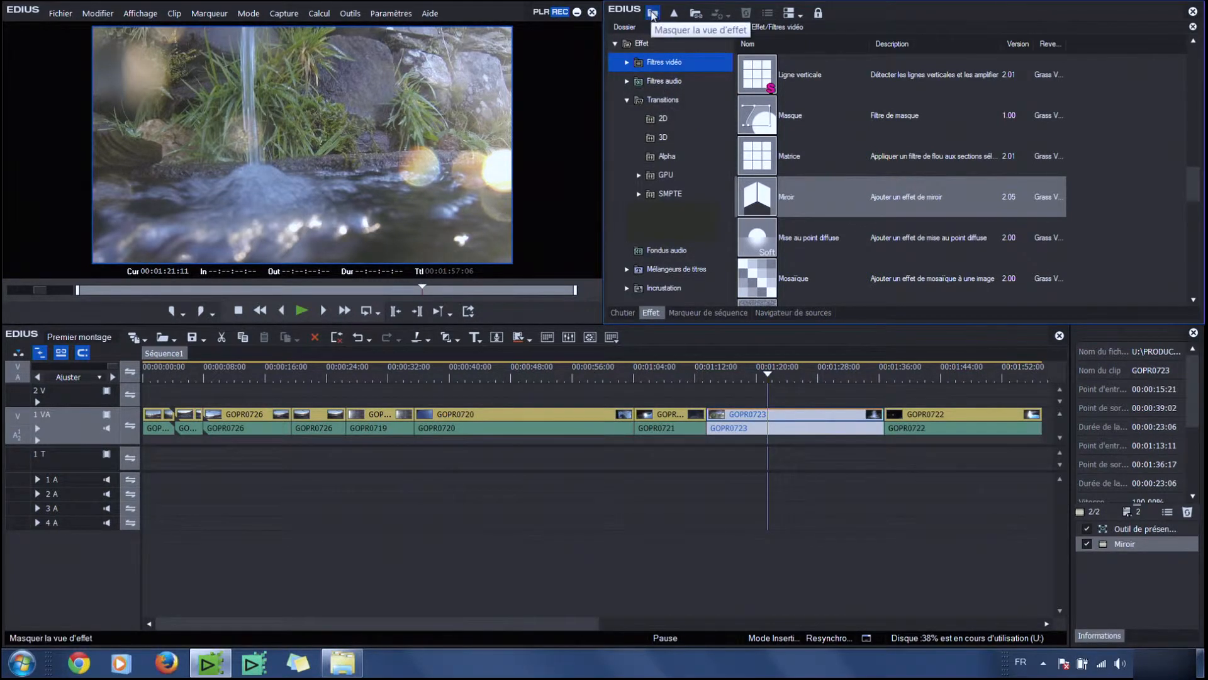
pyautogui.click(654, 13)
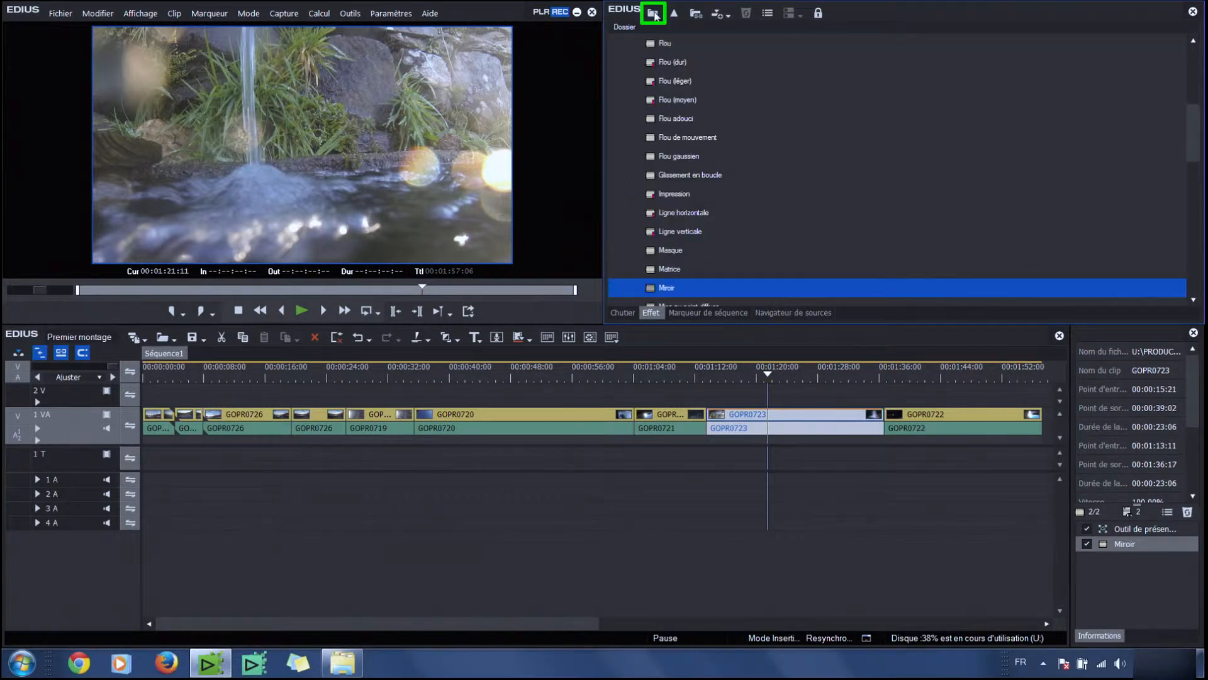
pyautogui.click(653, 13)
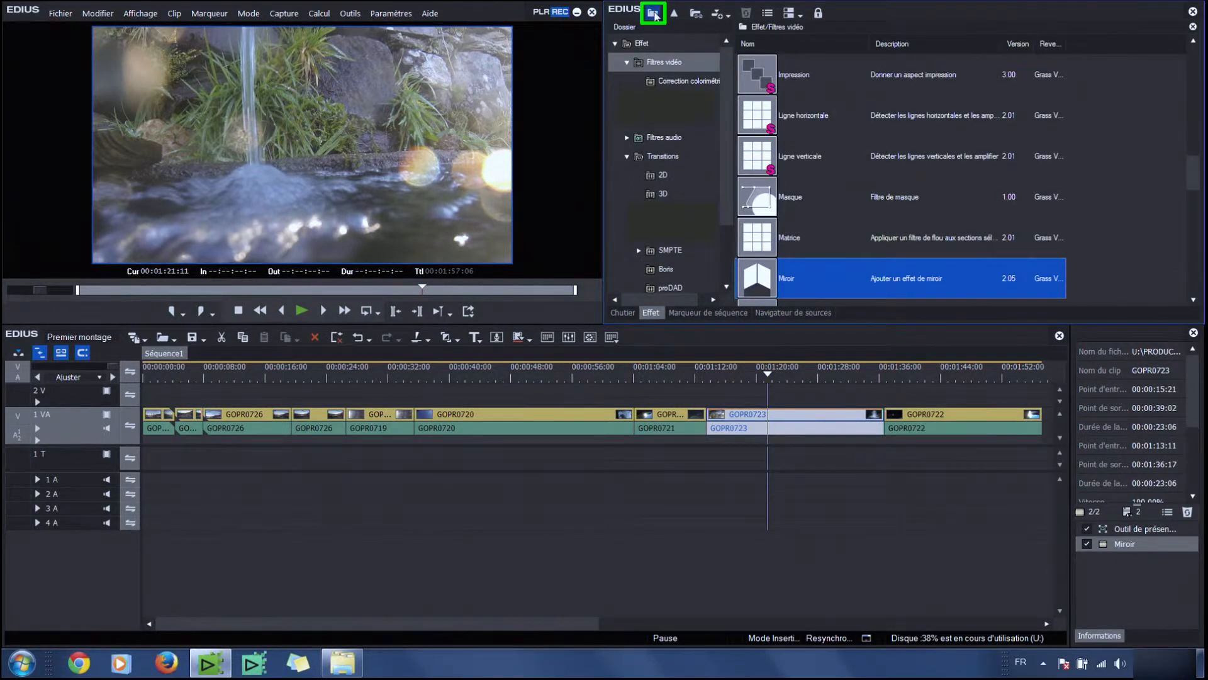
pyautogui.click(653, 13)
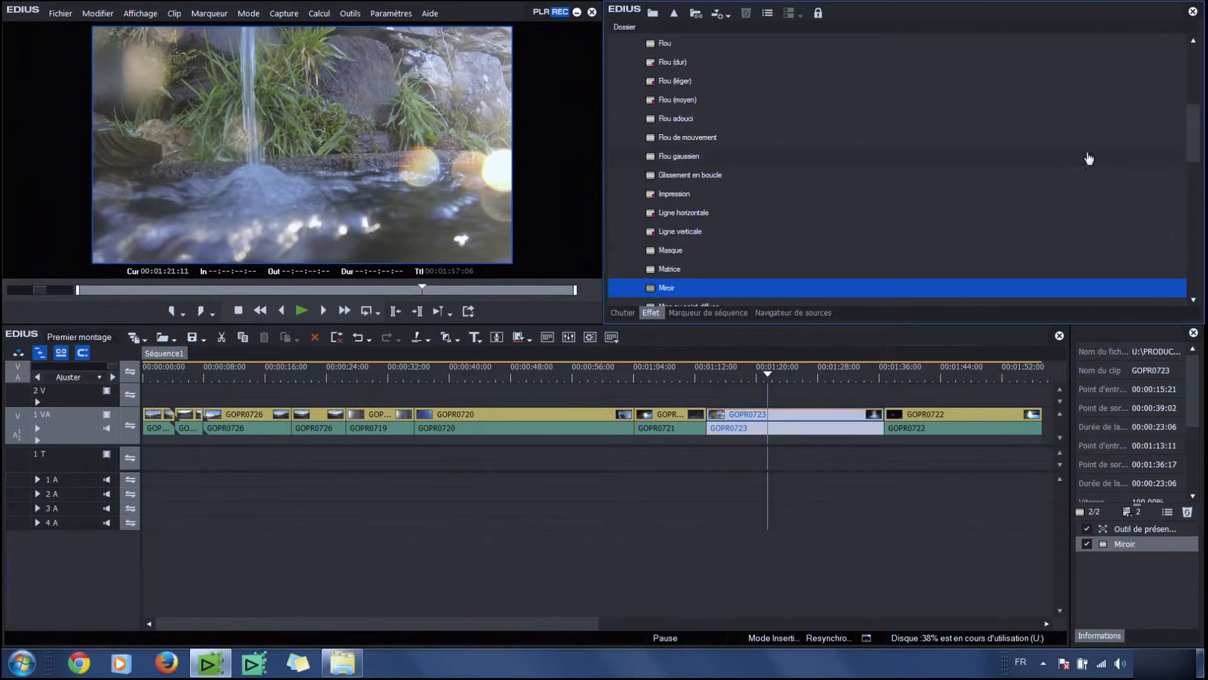
pyautogui.moveTo(1192, 157); pyautogui.dragTo(1108, 76)
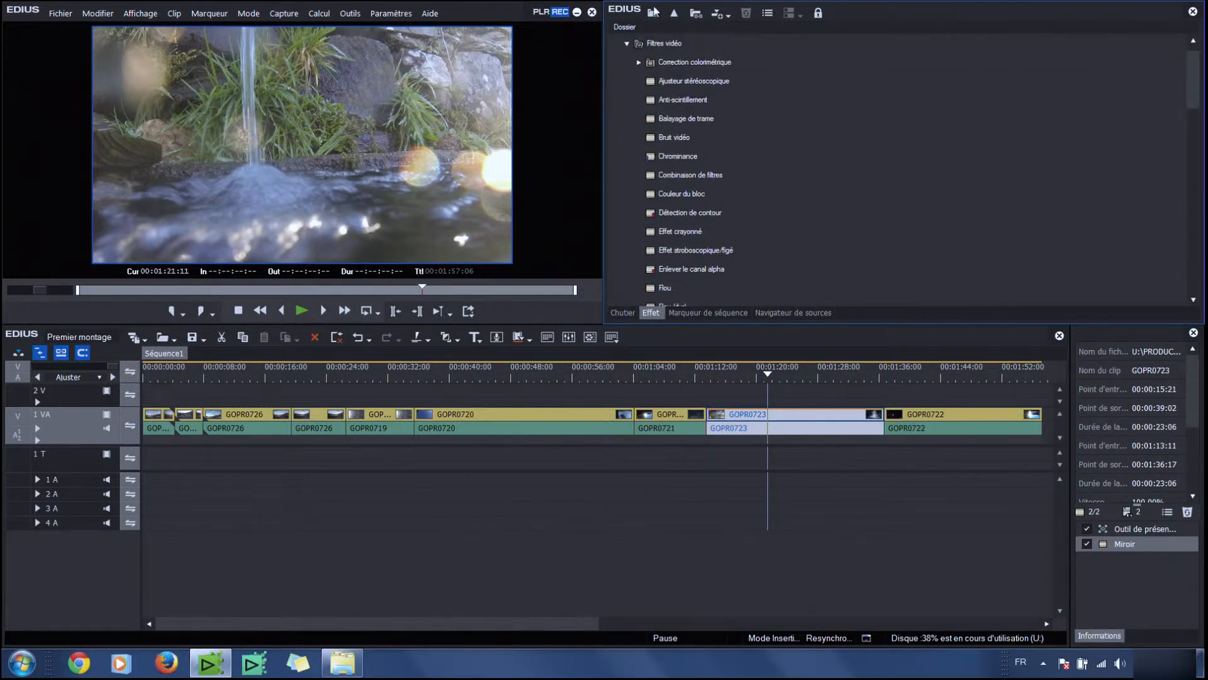
pyautogui.click(652, 14)
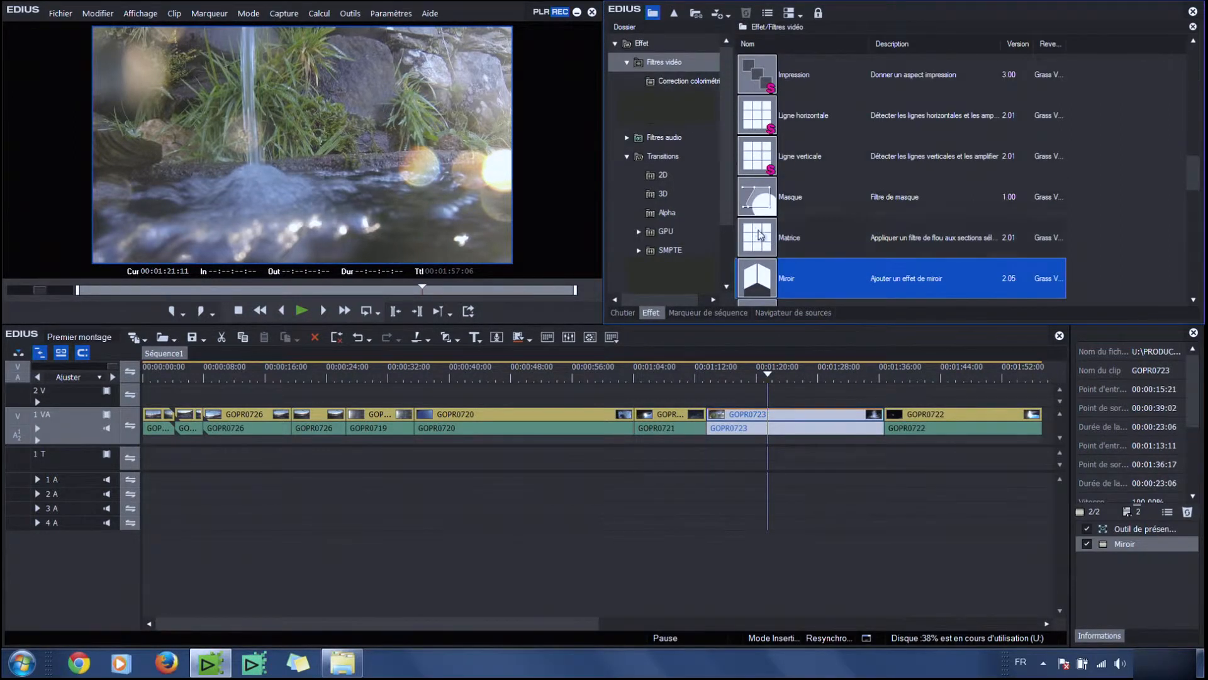
# - Browse the 2D, 3D and Alpha transition categories and preview sample transitions, returning to the 2D category
pyautogui.click(656, 179)
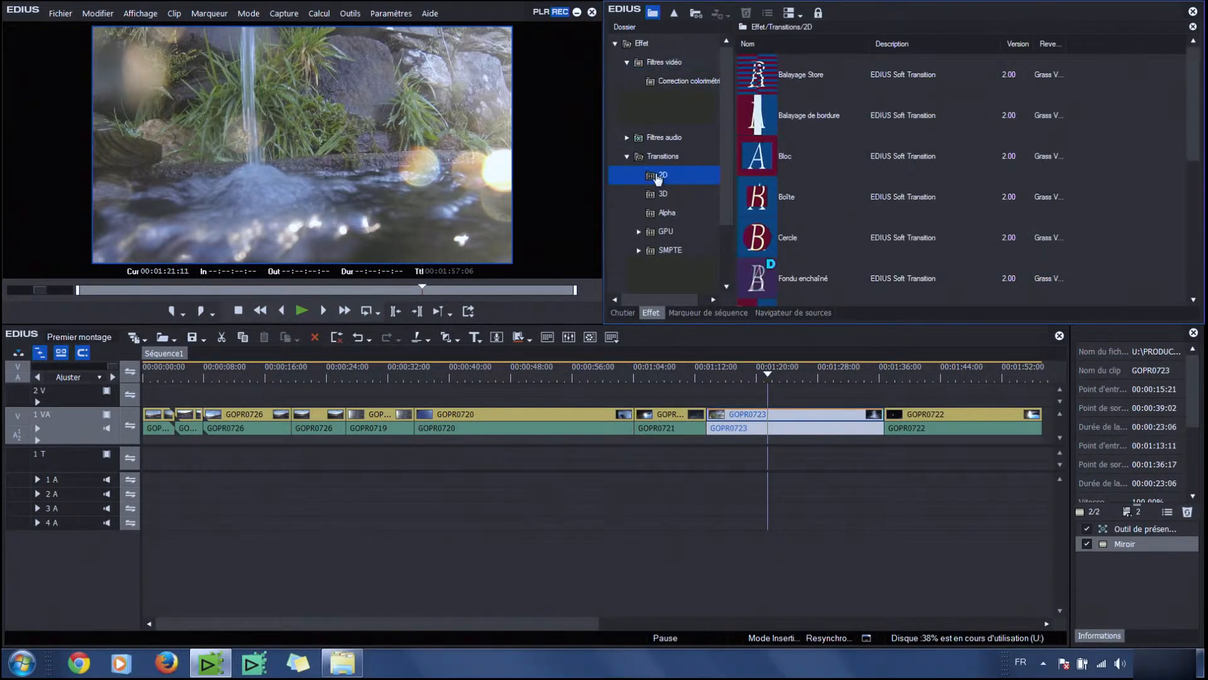
pyautogui.click(768, 165)
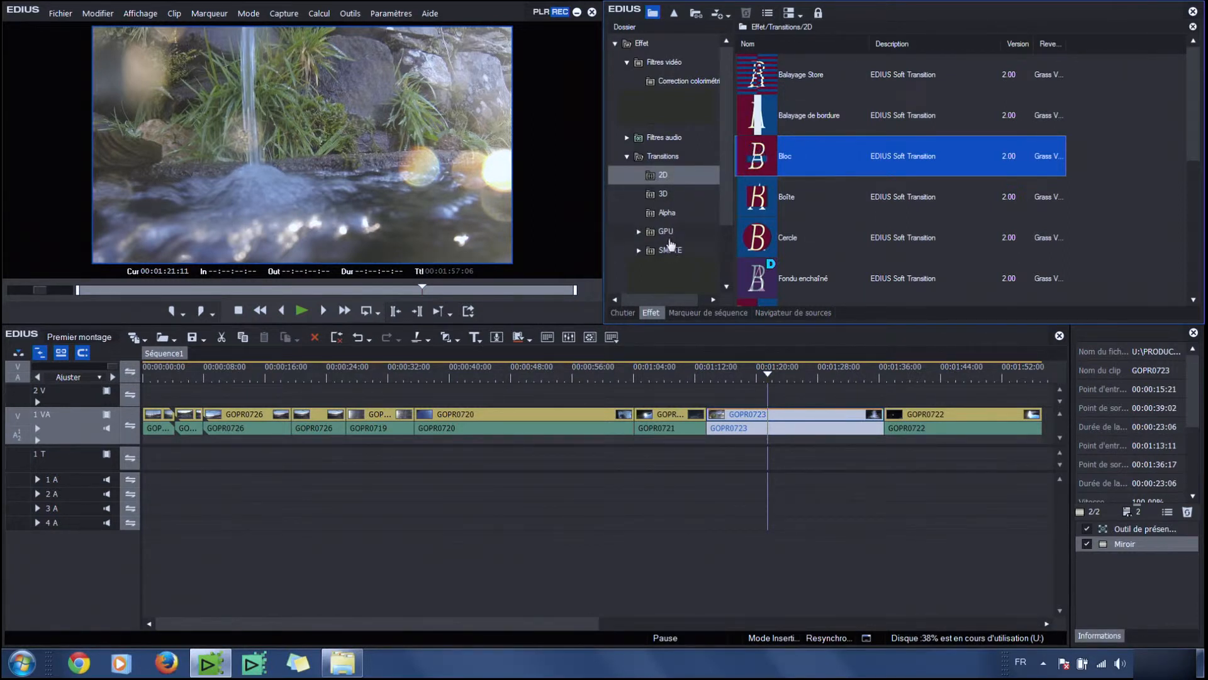
pyautogui.click(663, 193)
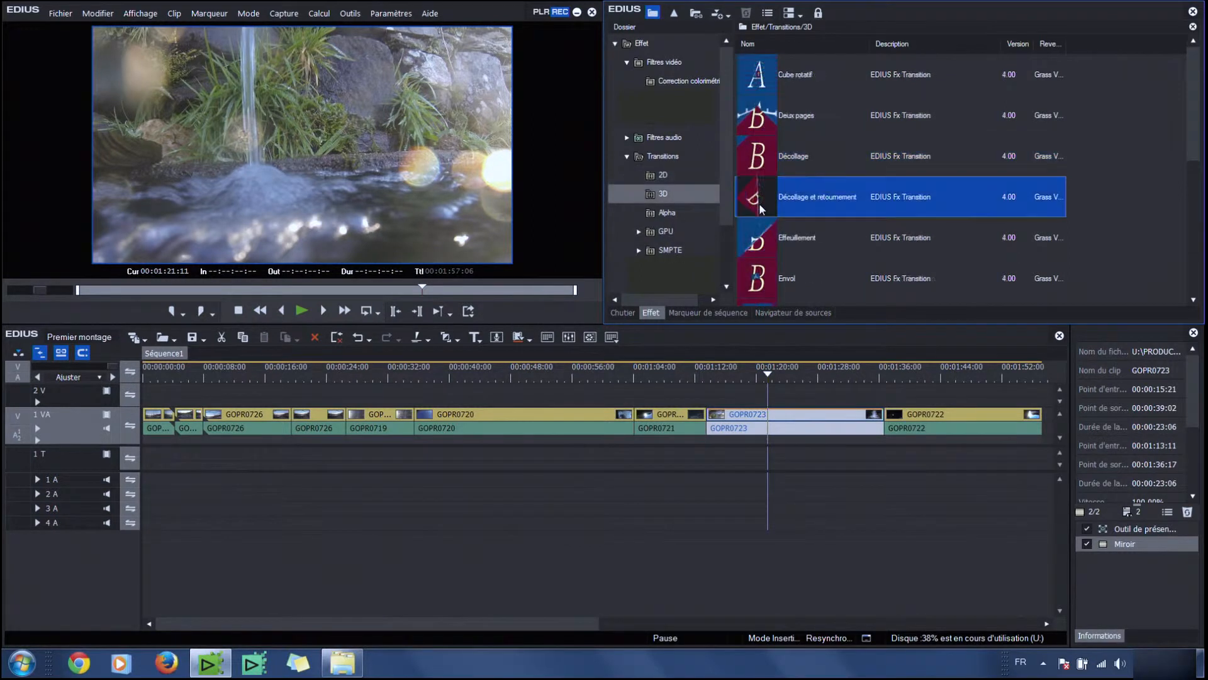
pyautogui.click(761, 247)
pyautogui.click(706, 211)
pyautogui.click(755, 88)
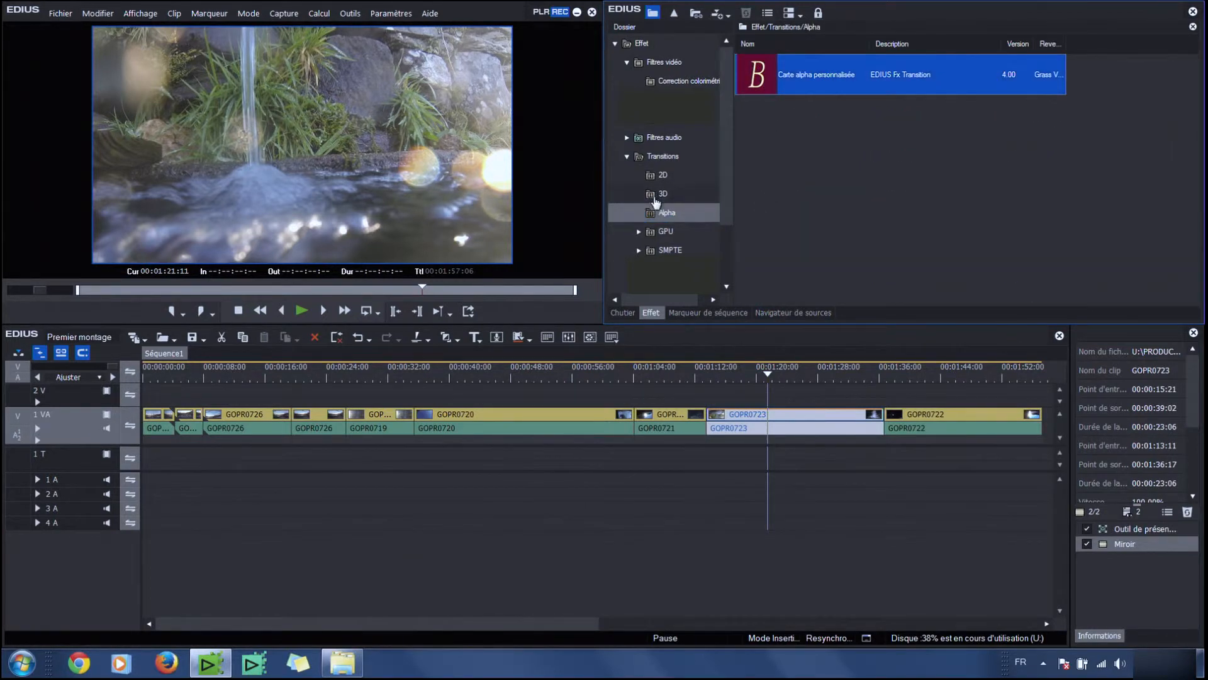
pyautogui.click(661, 177)
pyautogui.click(752, 196)
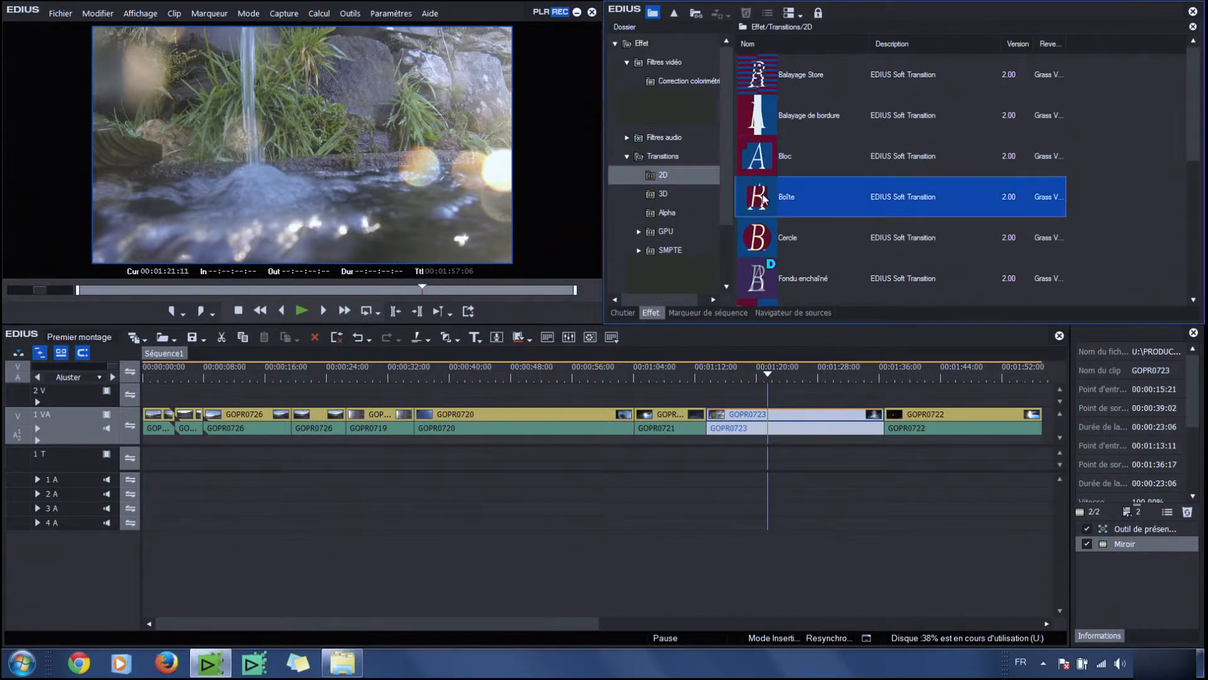
pyautogui.scroll(-1, 775, 169)
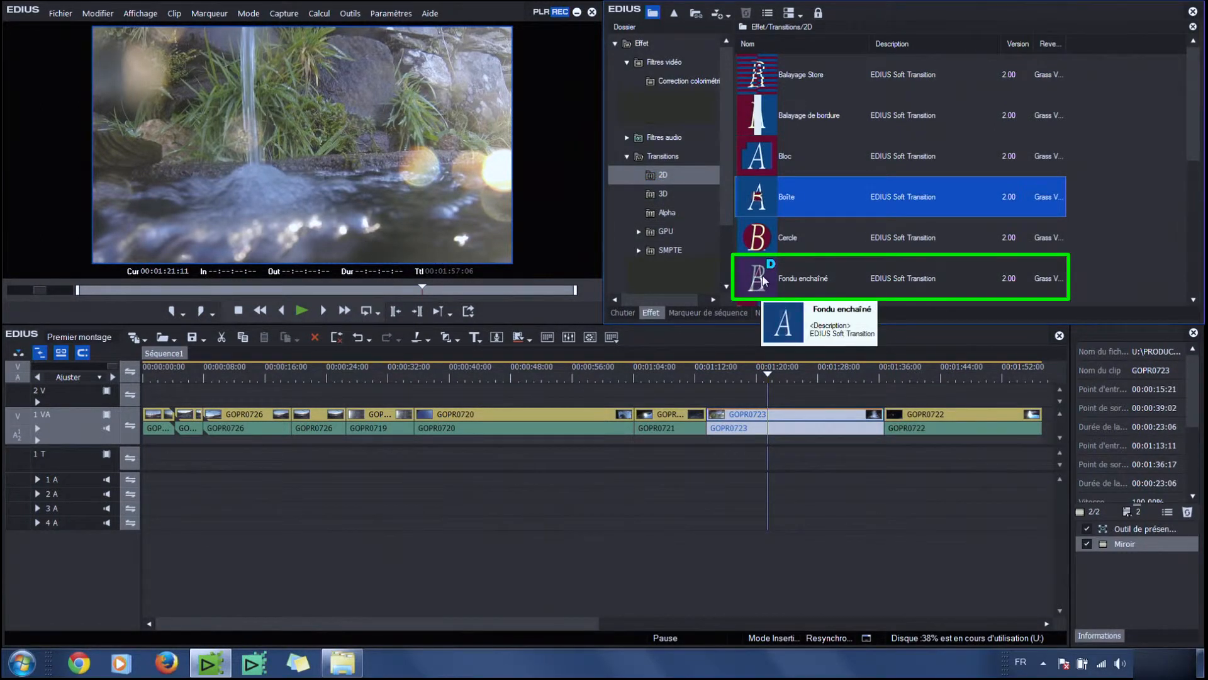
# - Apply the Fondu enchaîné transition at the cut between GOPR0721 and GOPR0723 and play the sequence across it to check it
pyautogui.moveTo(763, 278)
pyautogui.mouseDown()
pyautogui.moveTo(755, 356)
pyautogui.moveTo(703, 418)
pyautogui.mouseUp()
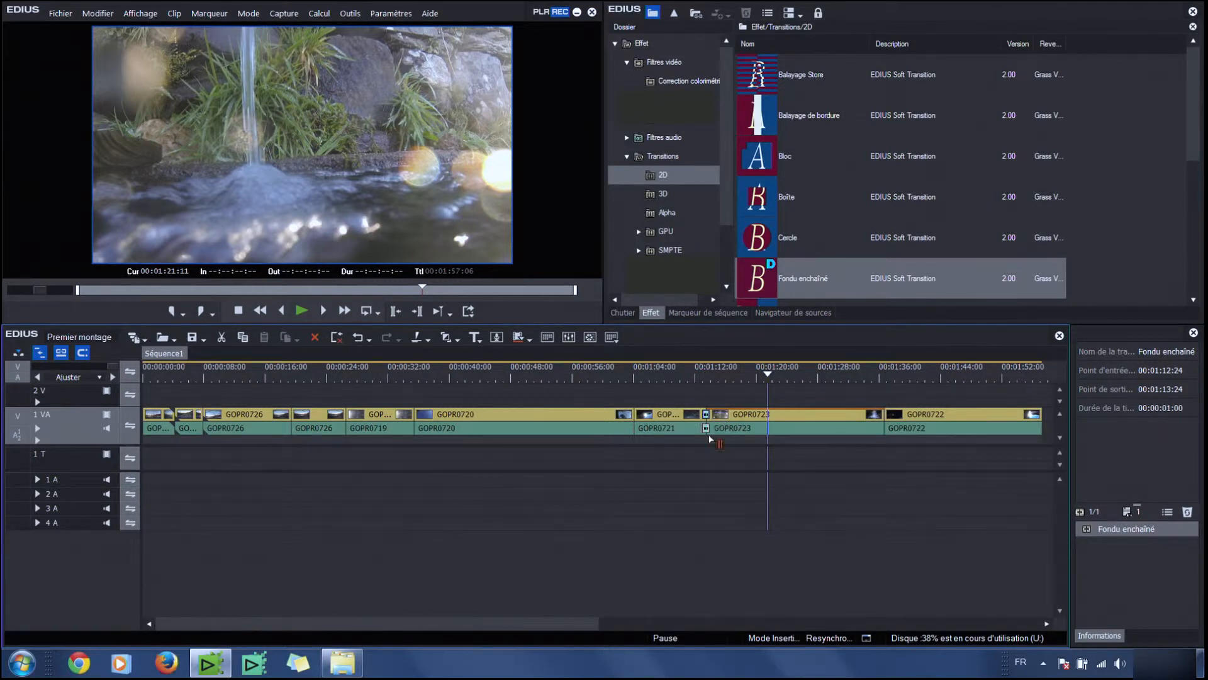
pyautogui.click(699, 378)
pyautogui.press('space')
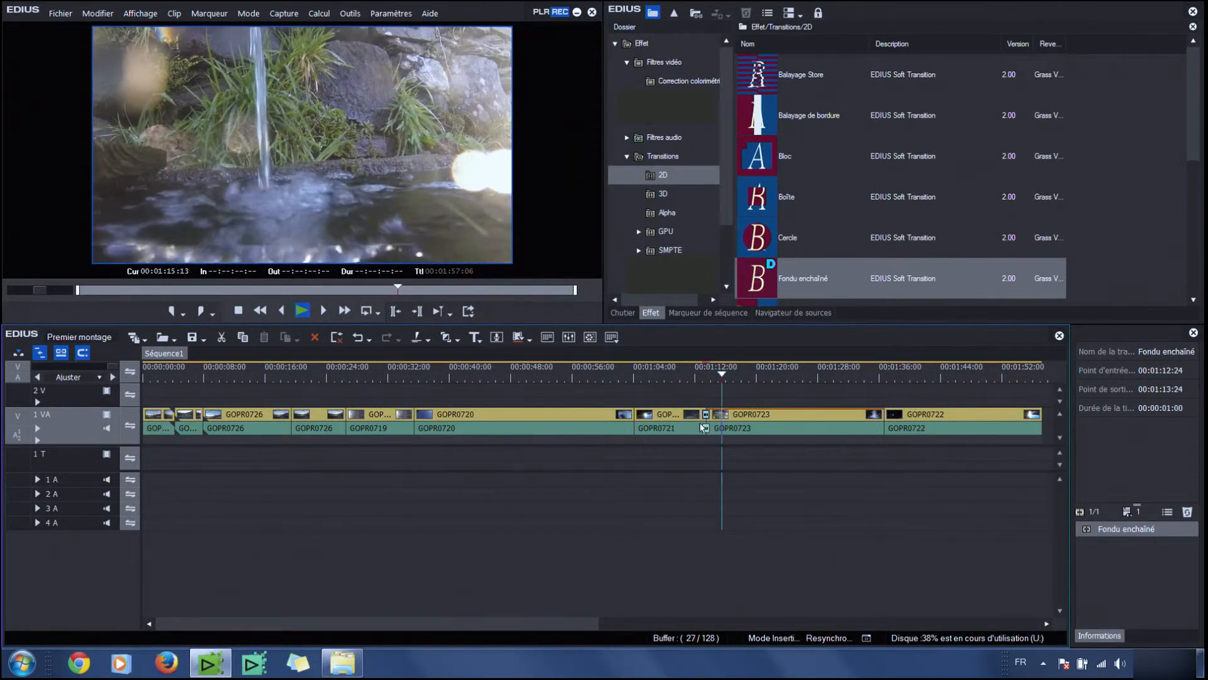
pyautogui.click(706, 374)
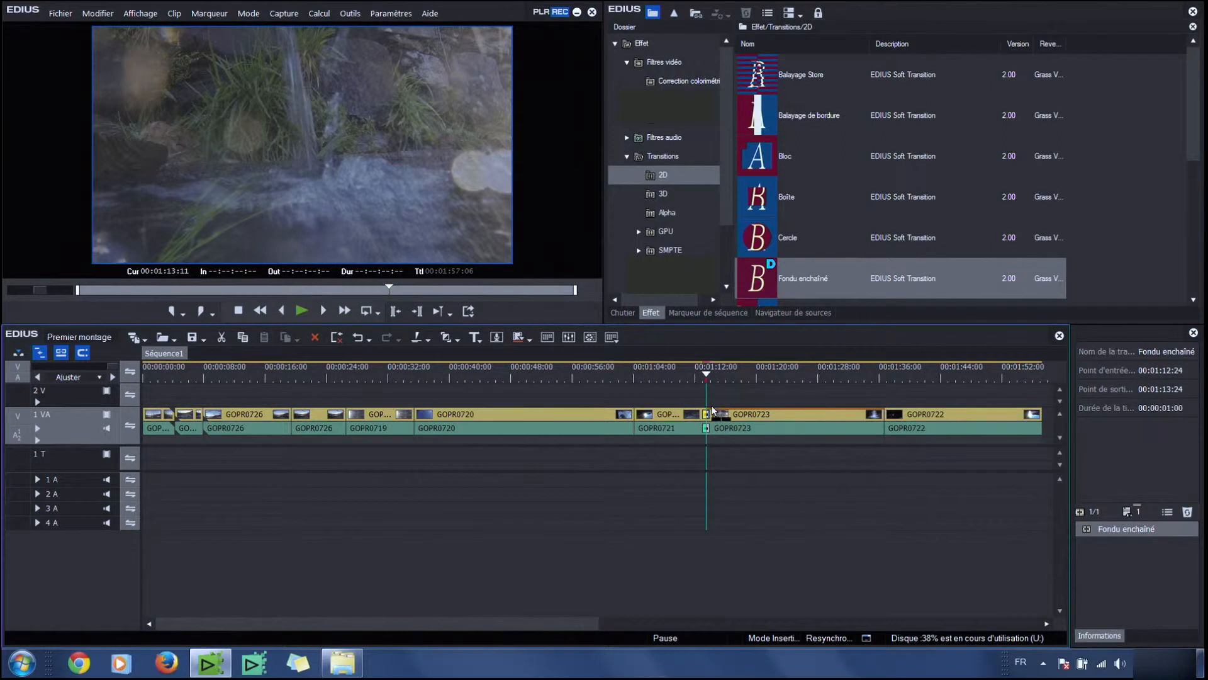
# - Lengthen the Fondu enchaîné between GOPR0721 and GOPR0723 to 00:00:02:21 and play it
pyautogui.click(39, 377)
pyautogui.click(39, 377)
pyautogui.click(39, 377)
pyautogui.click(39, 377)
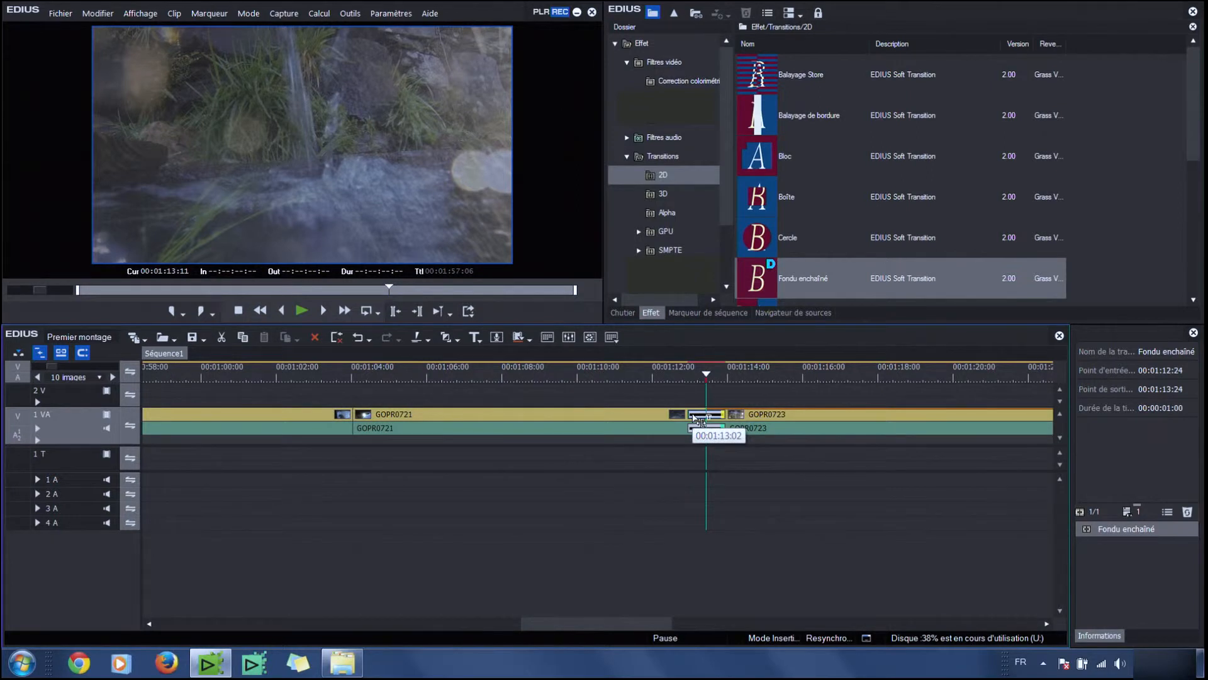
pyautogui.moveTo(694, 419); pyautogui.dragTo(758, 416)
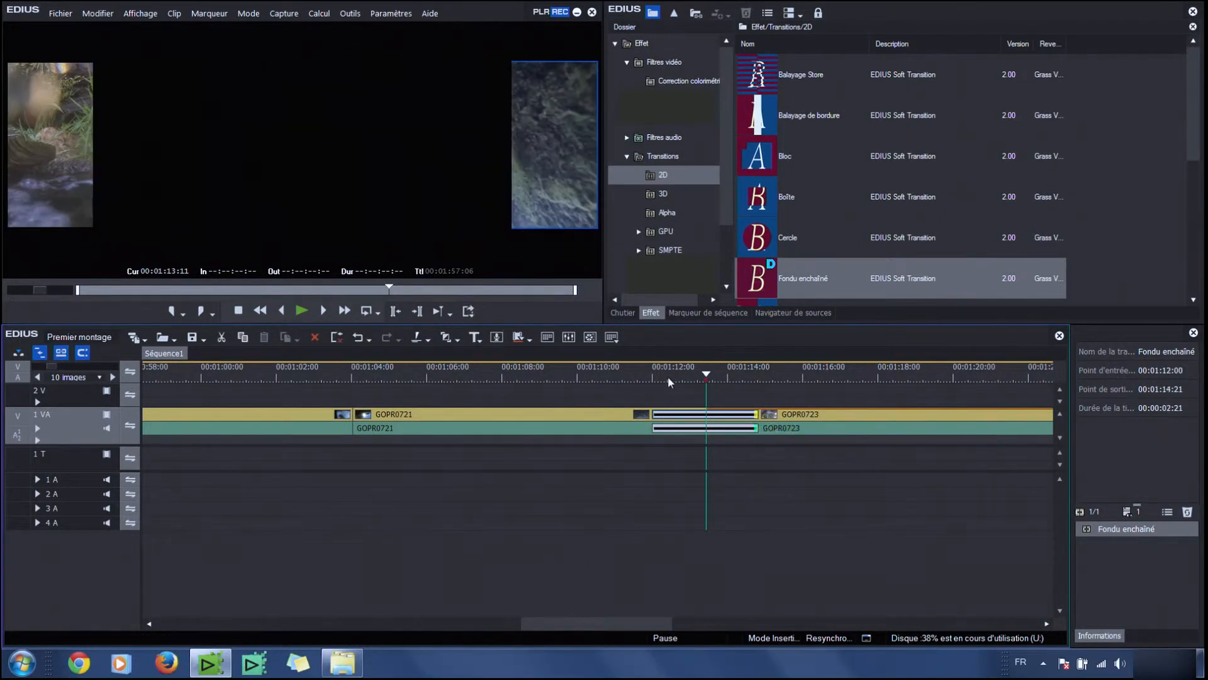
pyautogui.click(643, 376)
pyautogui.press('space')
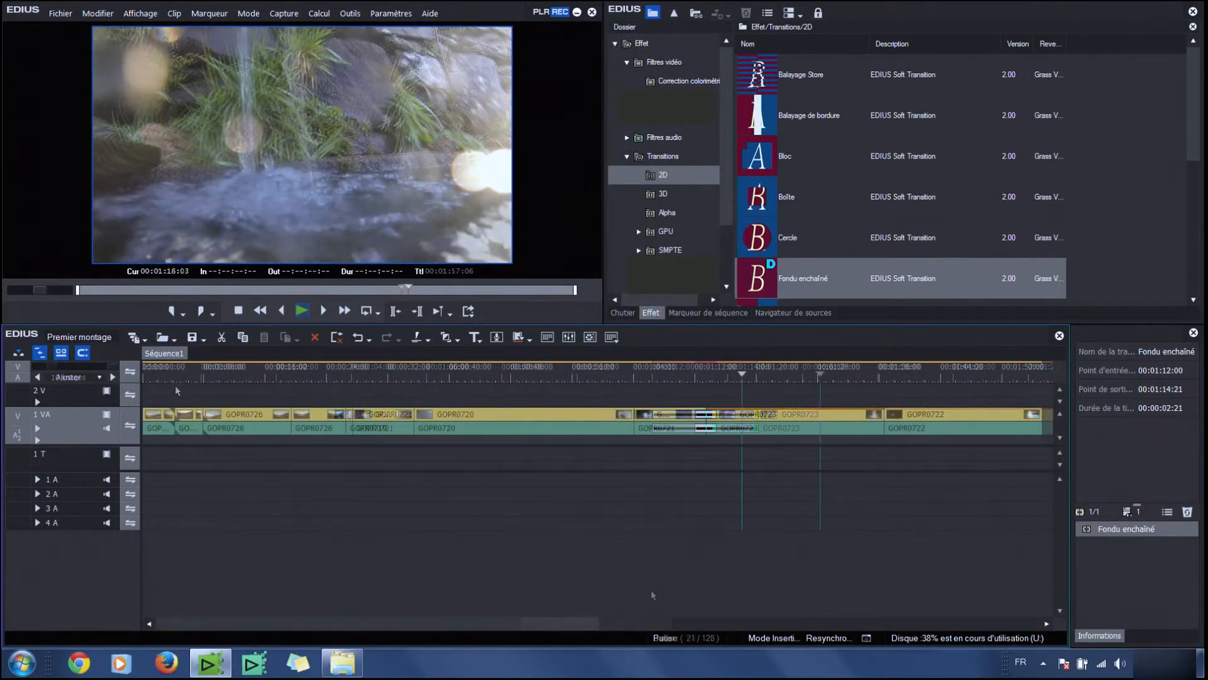
# - Examine the edit points between GOPR0725, GOPR0727 and the two GOPR0726 clips at the sequence's start
pyautogui.click(175, 376)
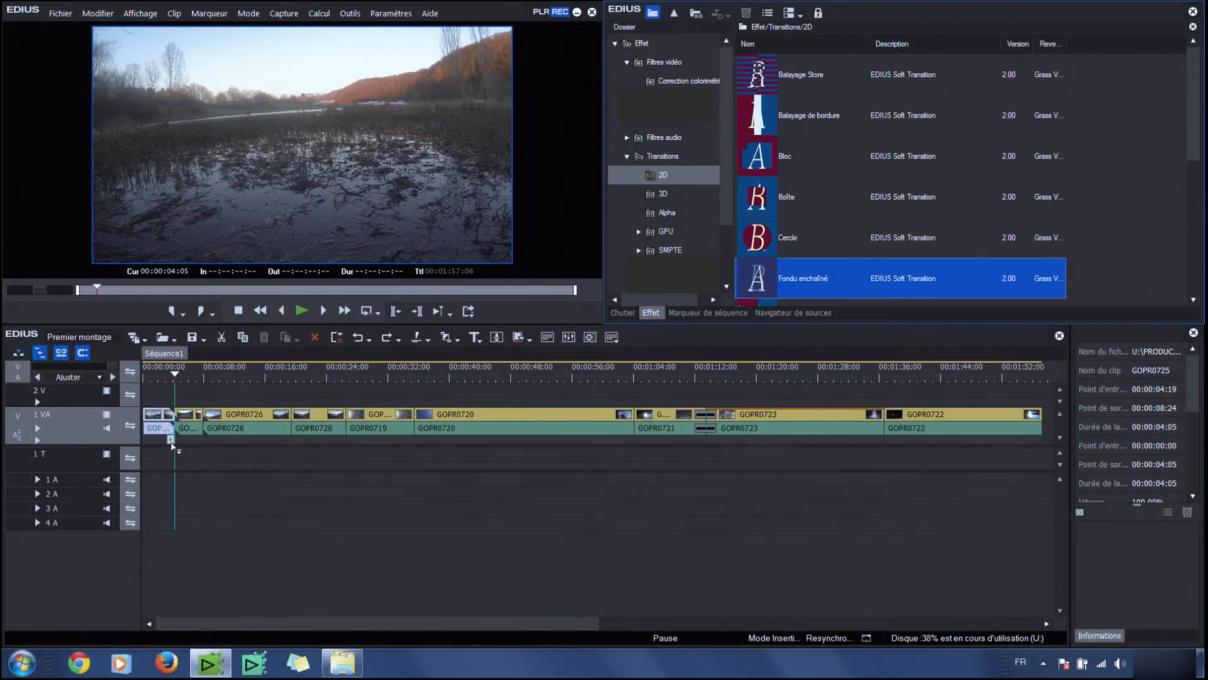
pyautogui.click(188, 429)
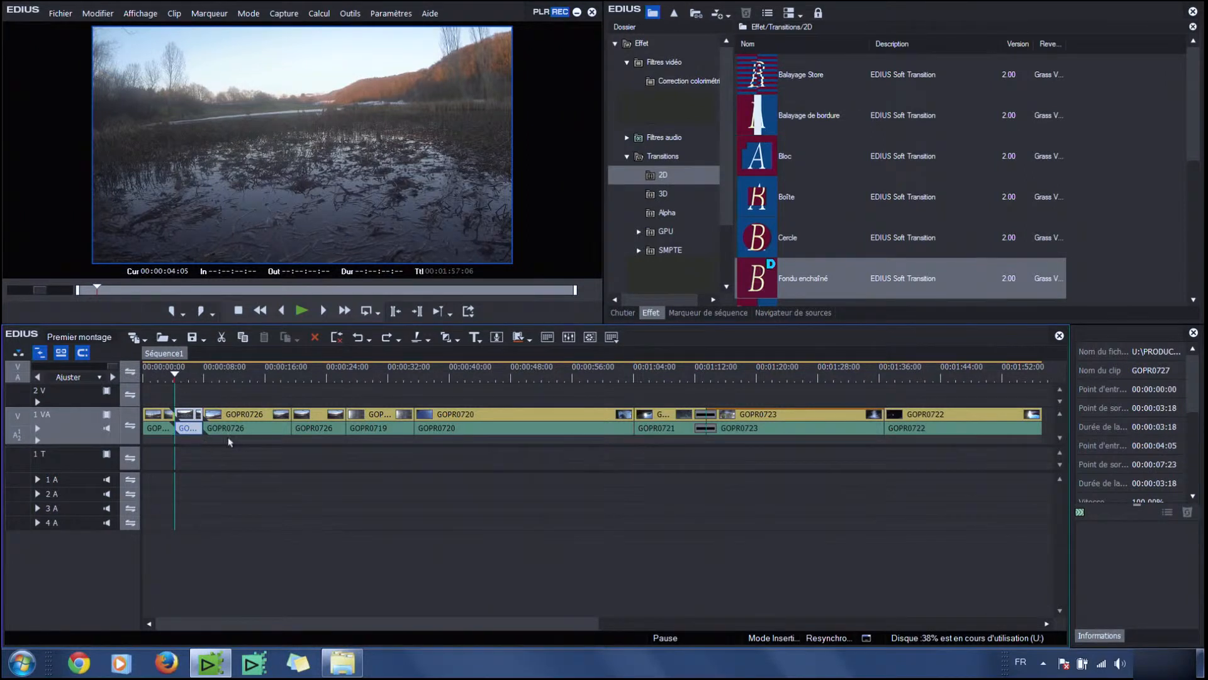
pyautogui.click(39, 378)
pyautogui.click(39, 377)
pyautogui.click(39, 378)
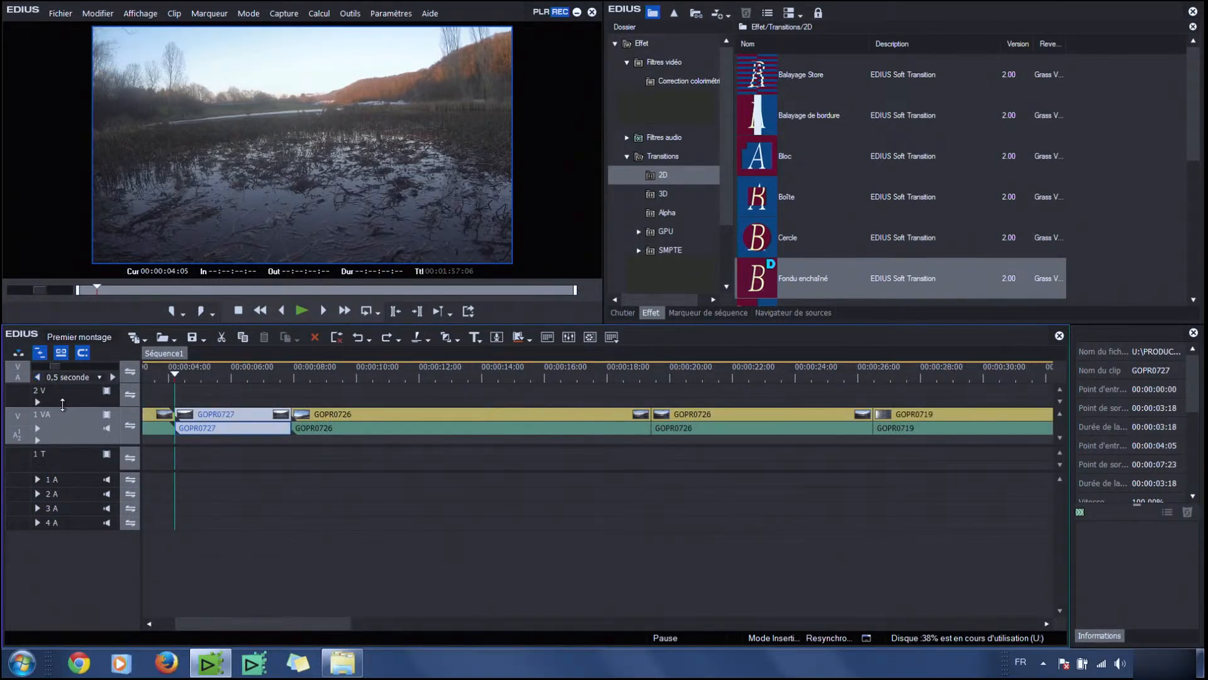
pyautogui.moveTo(231, 626); pyautogui.dragTo(212, 626)
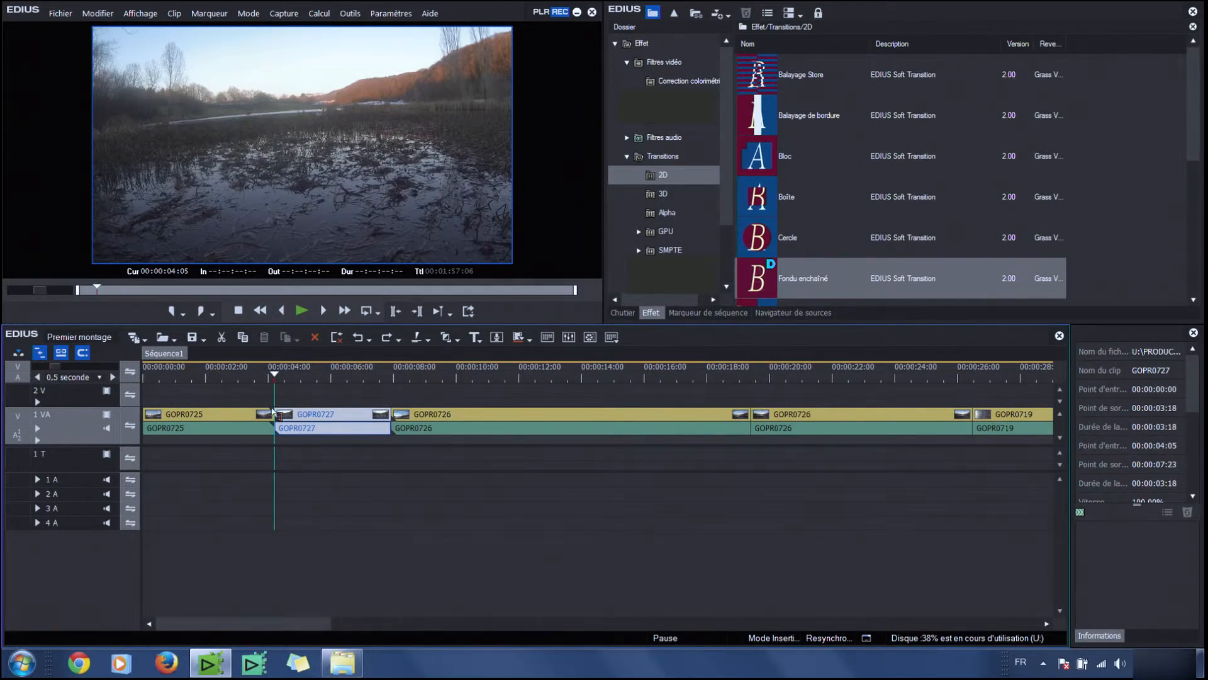
pyautogui.click(240, 421)
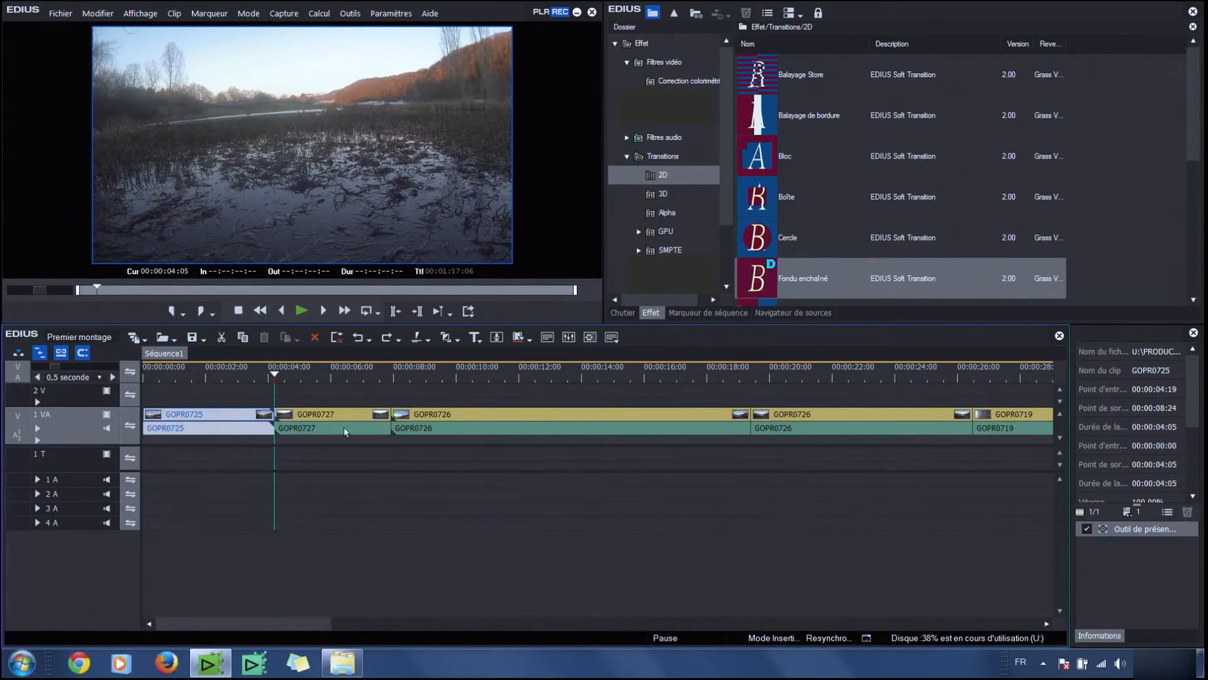
pyautogui.click(345, 431)
pyautogui.click(673, 425)
pyautogui.click(808, 424)
pyautogui.click(708, 429)
pyautogui.click(806, 417)
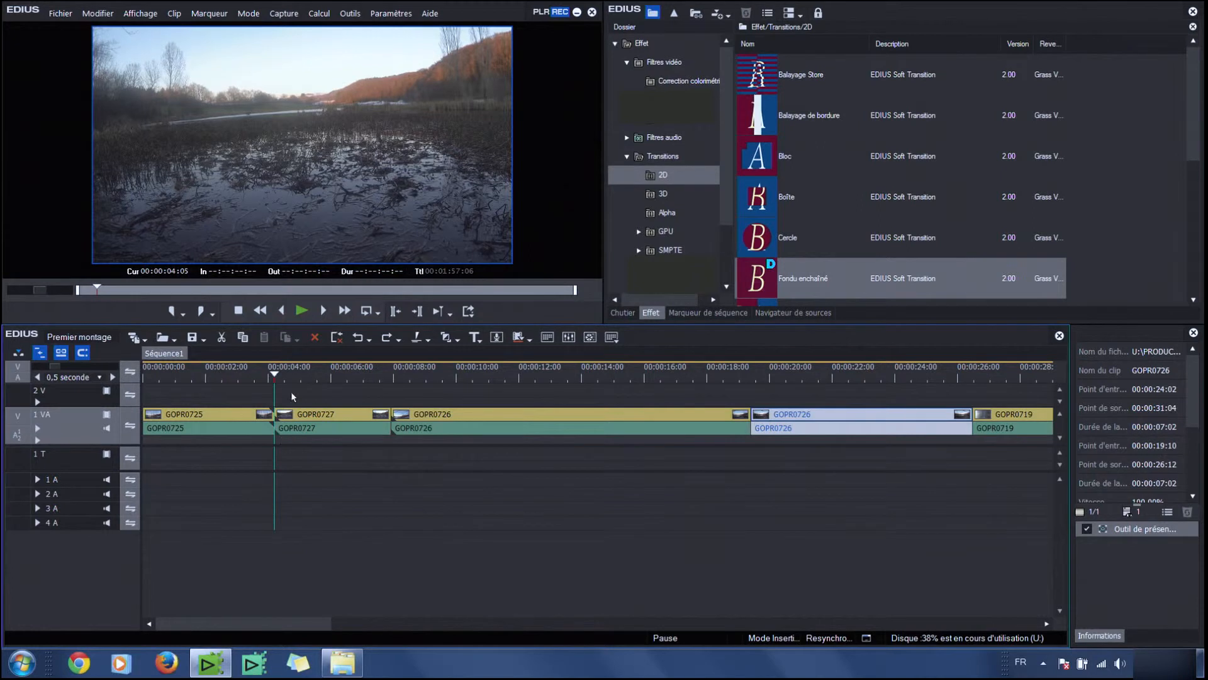
pyautogui.click(278, 423)
pyautogui.click(279, 421)
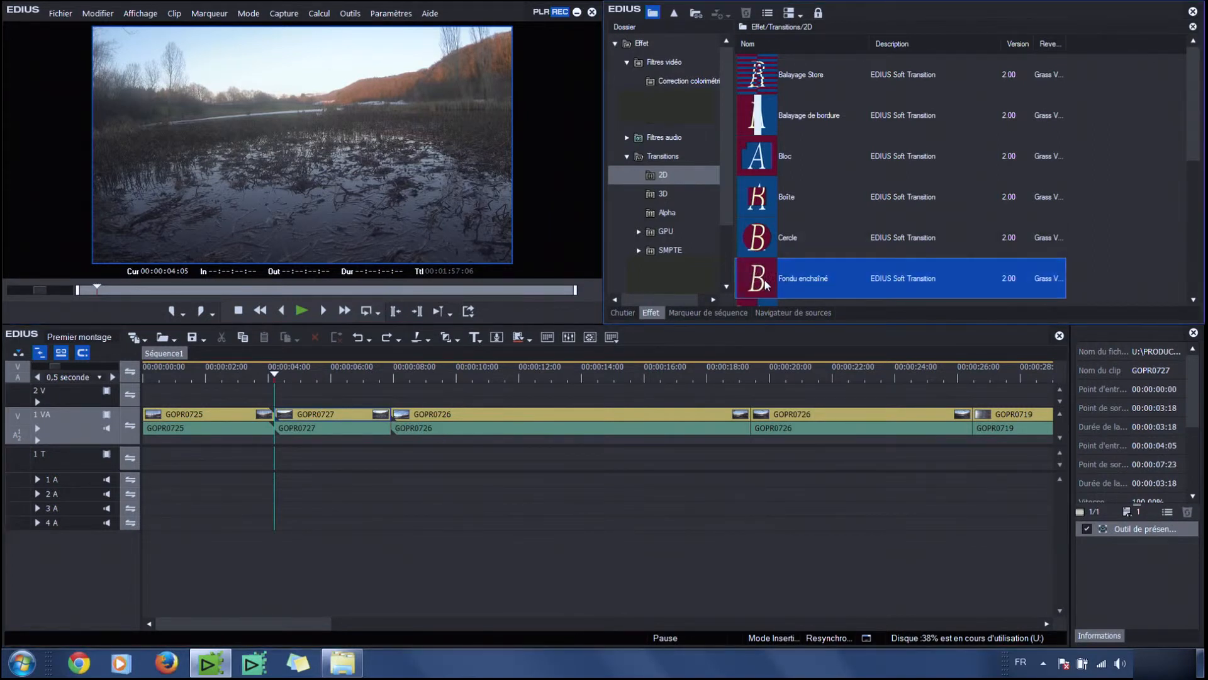
# - Apply the Fondu enchaîné transition at the cut between GOPR0727 and the first GOPR0726 clip, and preview the blended image
pyautogui.moveTo(623, 378); pyautogui.dragTo(423, 420)
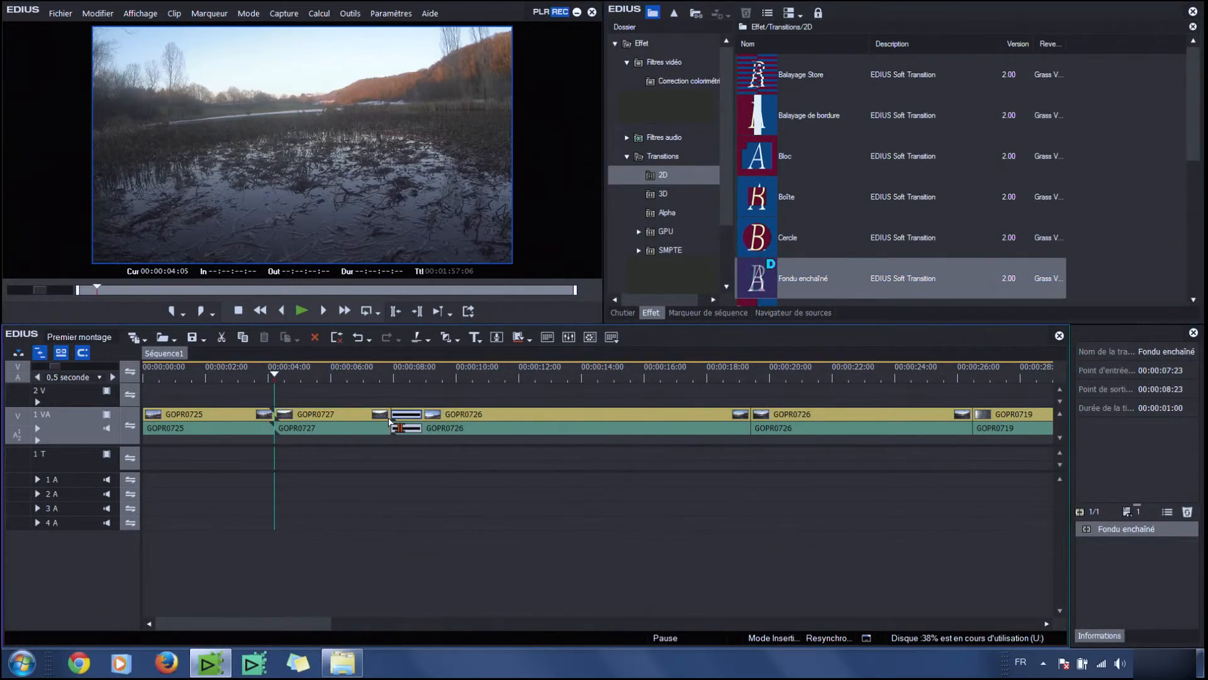
pyautogui.click(404, 378)
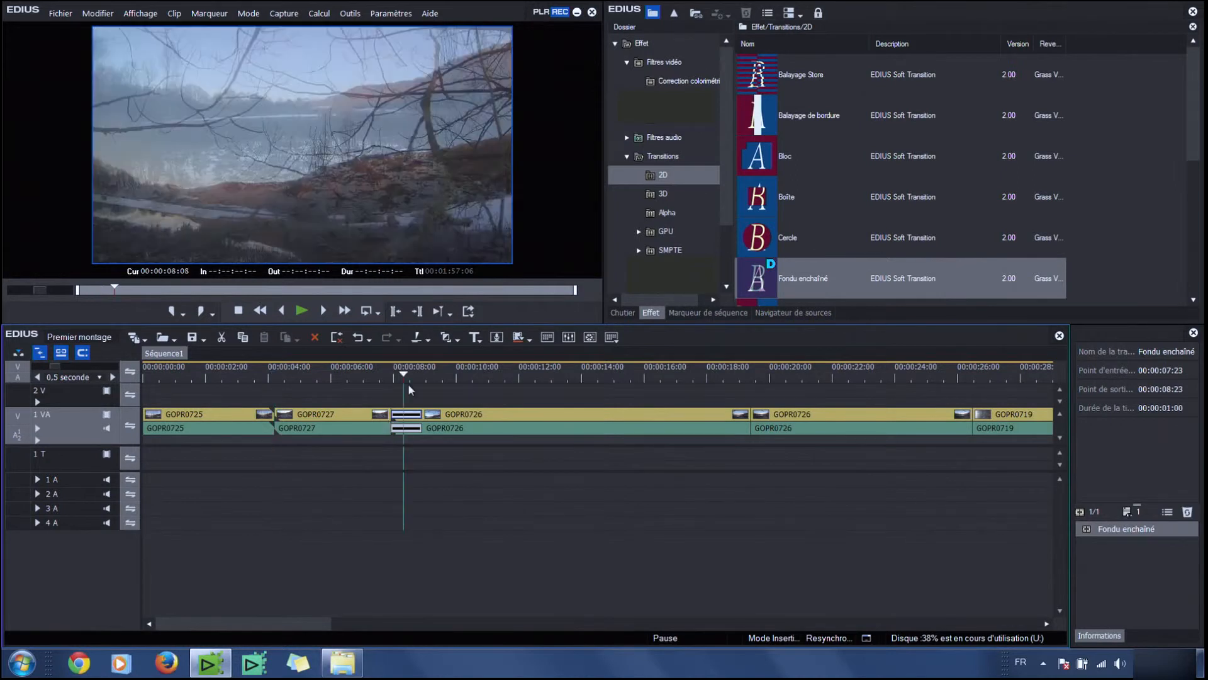
pyautogui.click(397, 418)
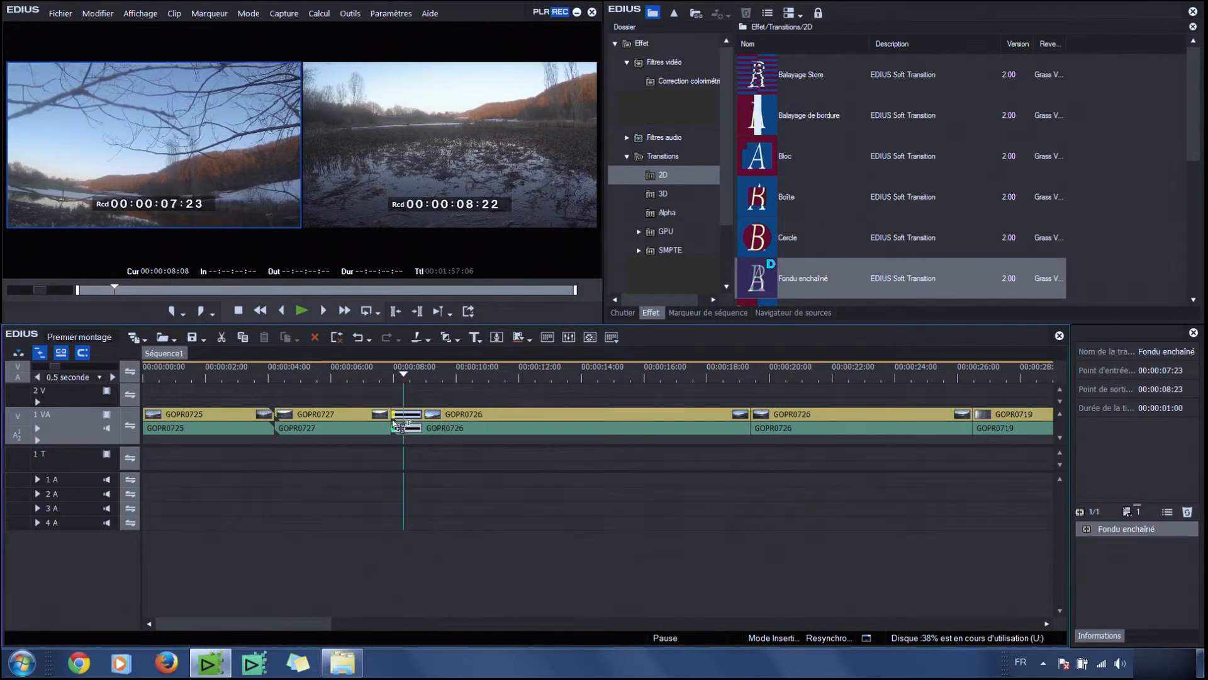
pyautogui.click(444, 415)
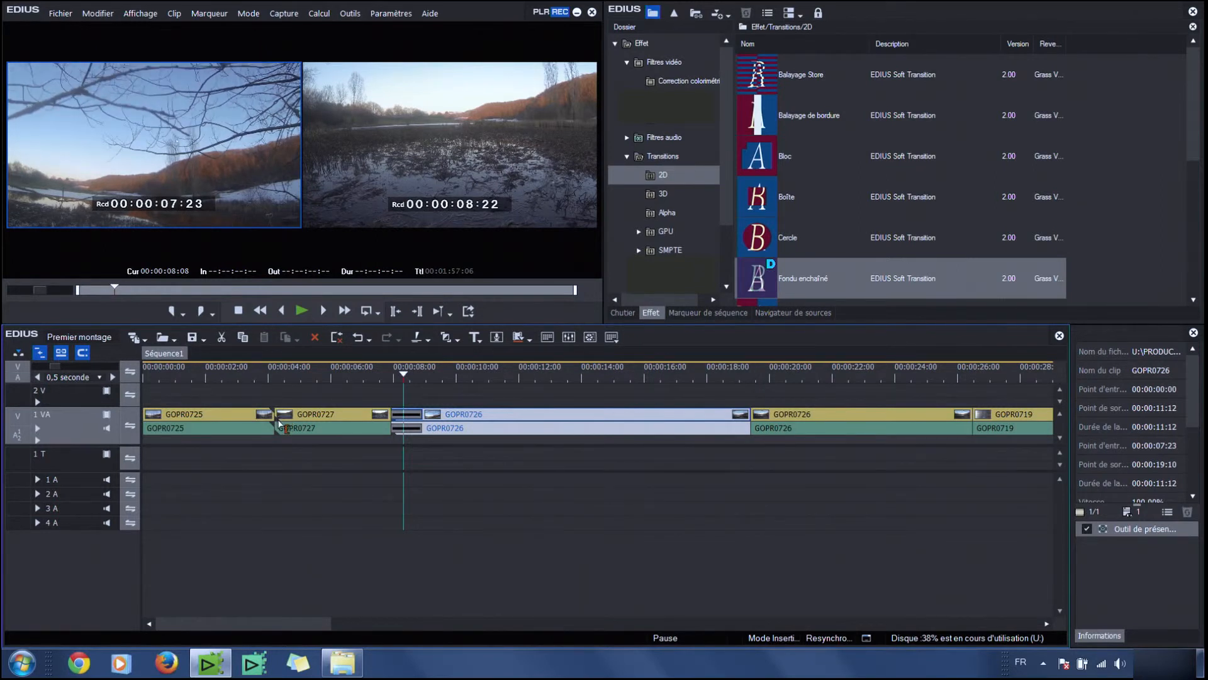
# - Try Fondu enchaîné on the mixer area at the end of GOPR0725, play across the cut to GOPR0727, and undo it
pyautogui.moveTo(759, 281); pyautogui.dragTo(269, 439)
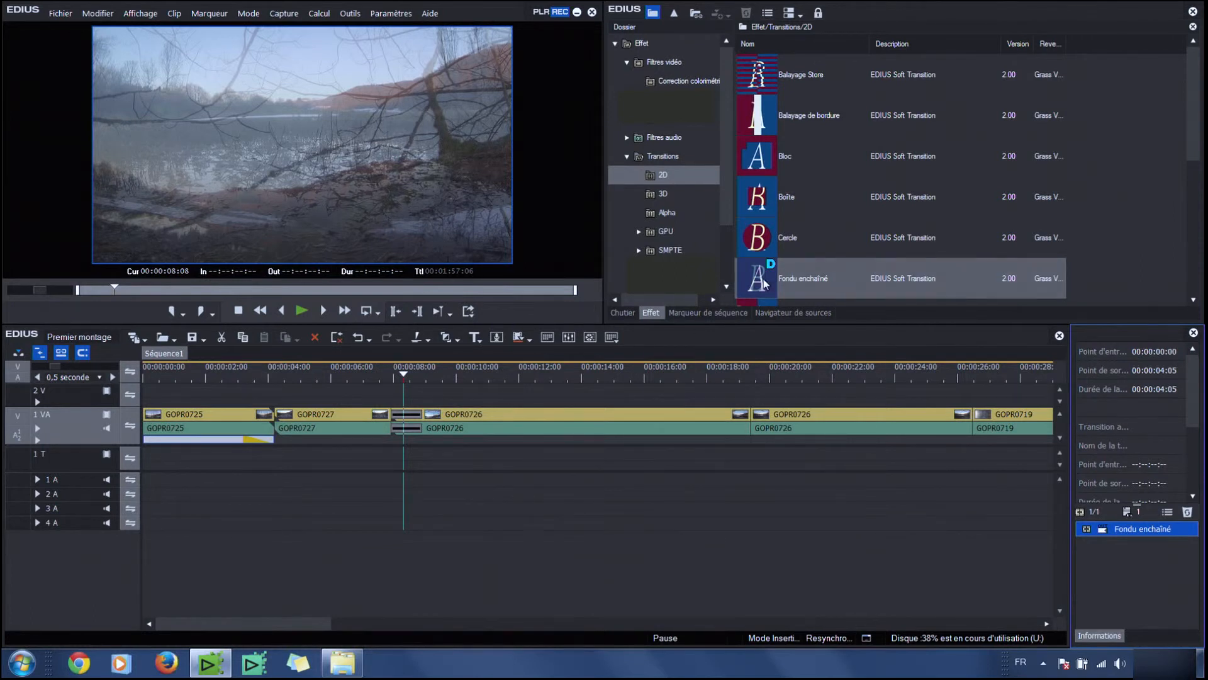
pyautogui.click(244, 375)
pyautogui.click(302, 310)
pyautogui.click(302, 310)
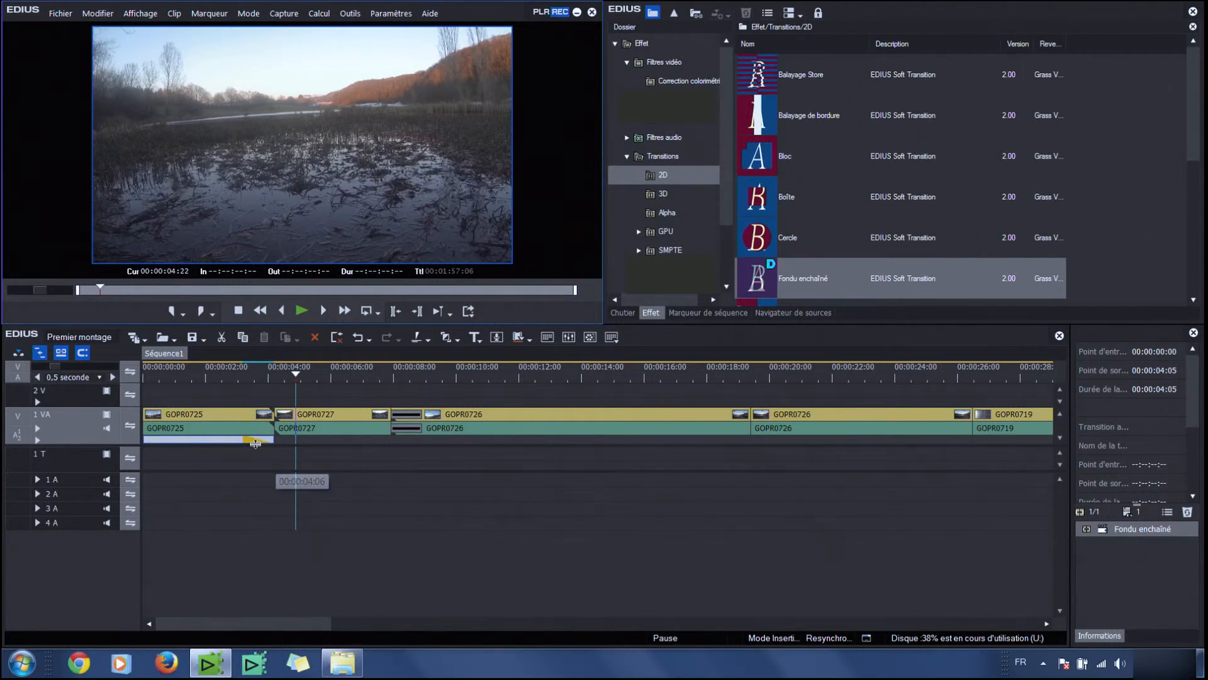
pyautogui.click(358, 338)
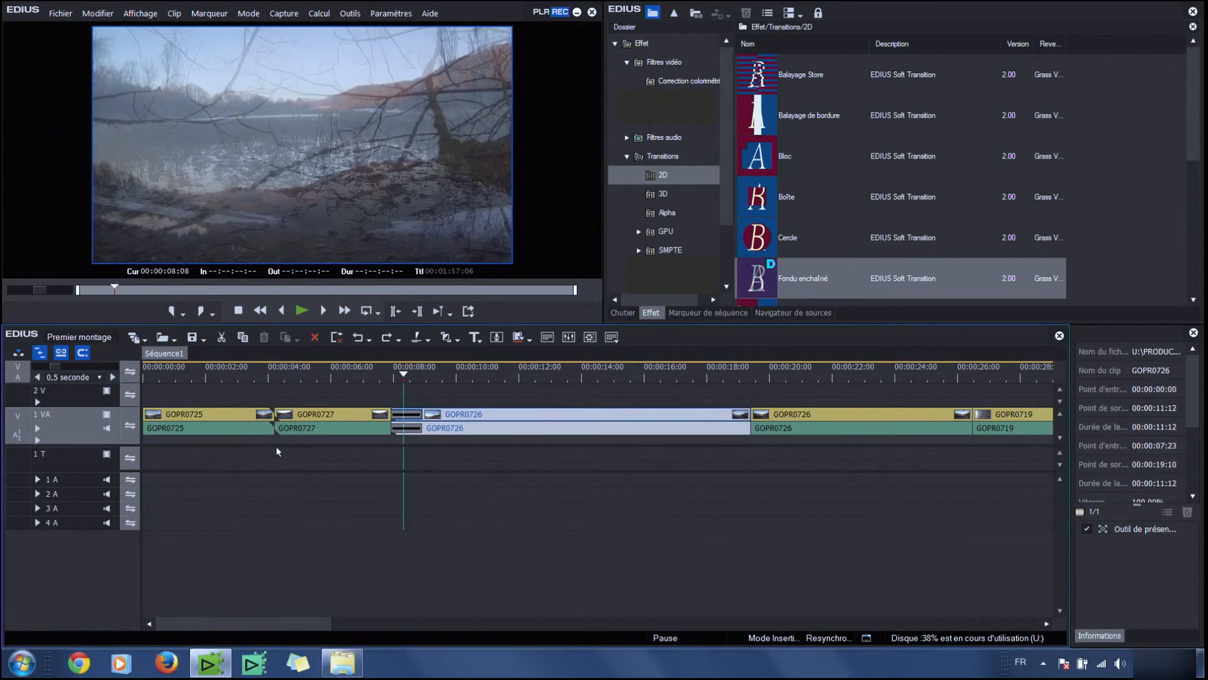
# - Split GOPR0725 at 00:00:03:02 and ripple-delete the short piece after the cut
pyautogui.moveTo(252, 378)
pyautogui.mouseDown()
pyautogui.moveTo(287, 383)
pyautogui.moveTo(247, 390)
pyautogui.moveTo(306, 390)
pyautogui.moveTo(245, 392)
pyautogui.mouseUp()
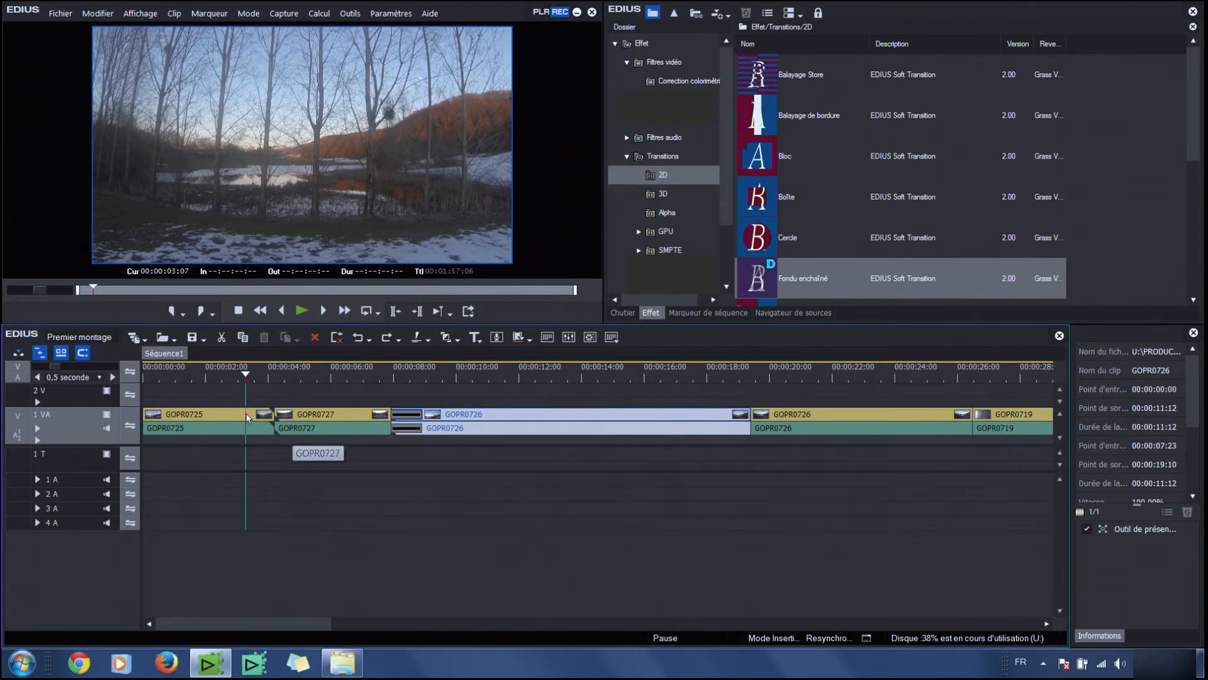
pyautogui.moveTo(241, 380); pyautogui.dragTo(237, 379)
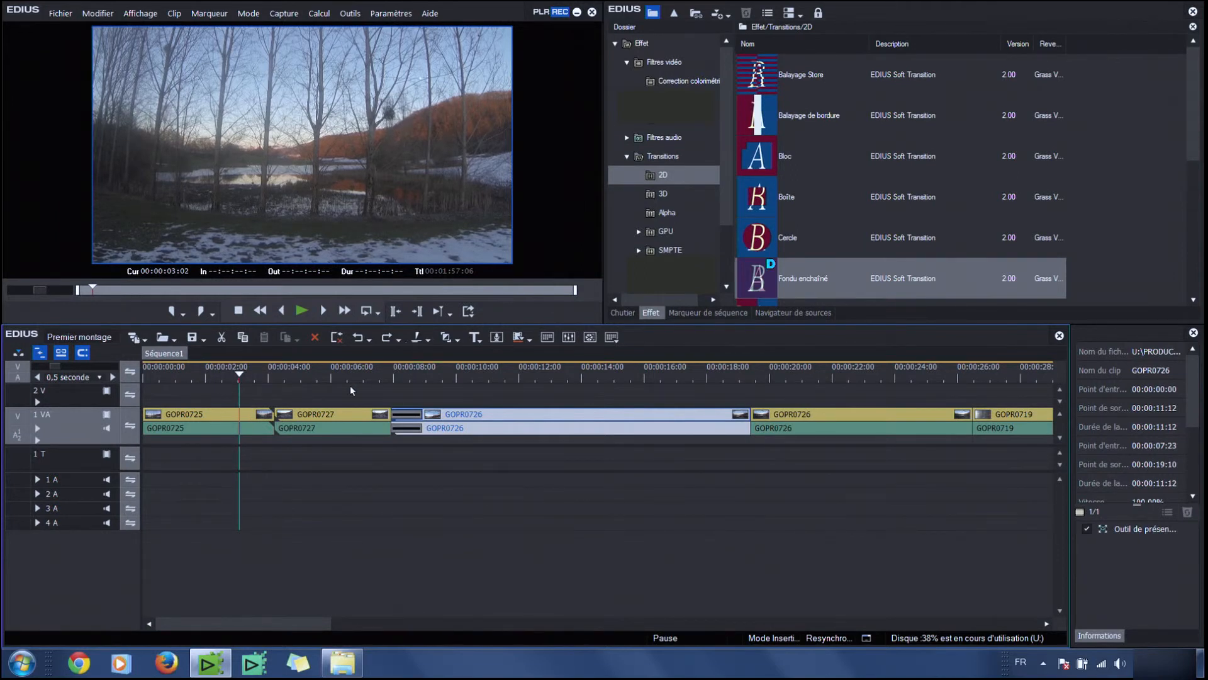
pyautogui.click(415, 338)
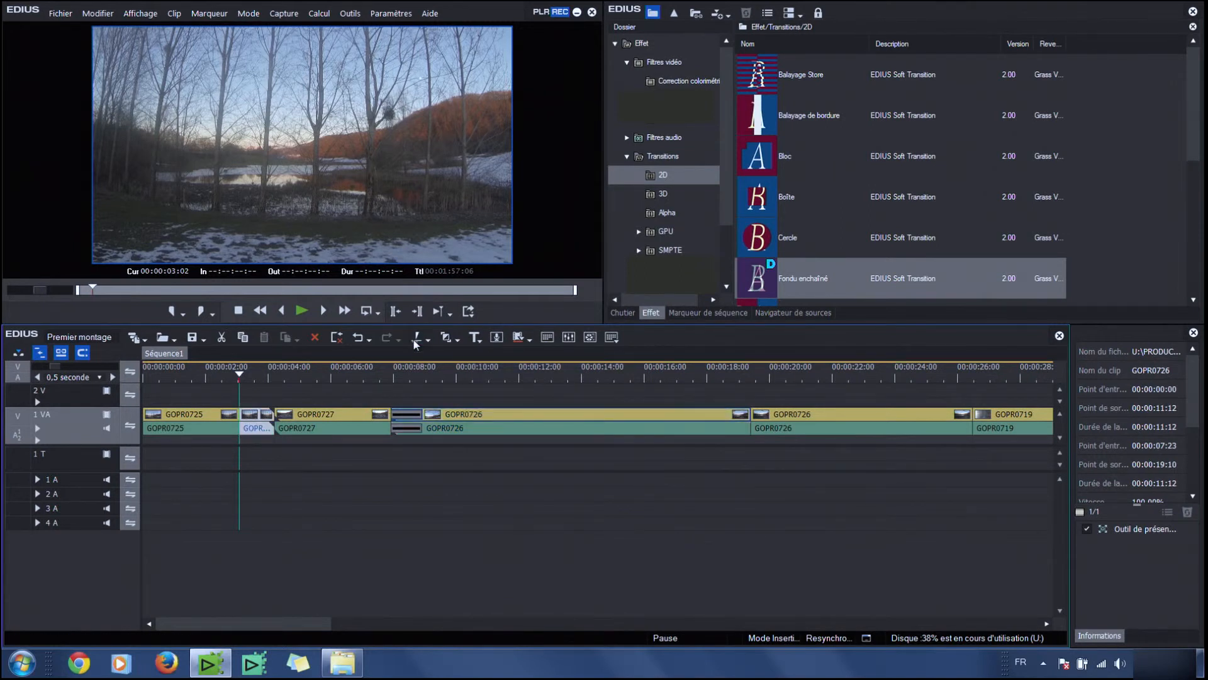
pyautogui.click(254, 422)
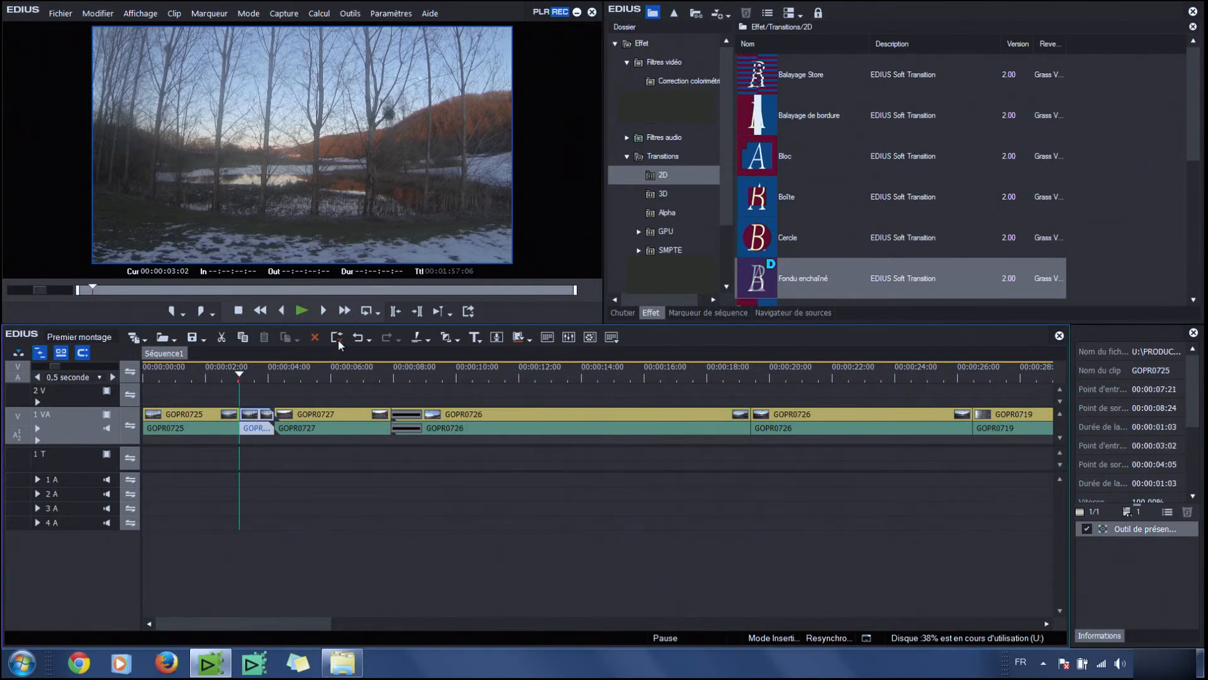
pyautogui.click(338, 338)
# - Add a cut point to GOPR0727 at 00:00:04:08 on the selected tracks and ripple-delete the piece before it
pyautogui.click(254, 375)
pyautogui.moveTo(254, 375); pyautogui.dragTo(277, 376)
pyautogui.rightClick(282, 421)
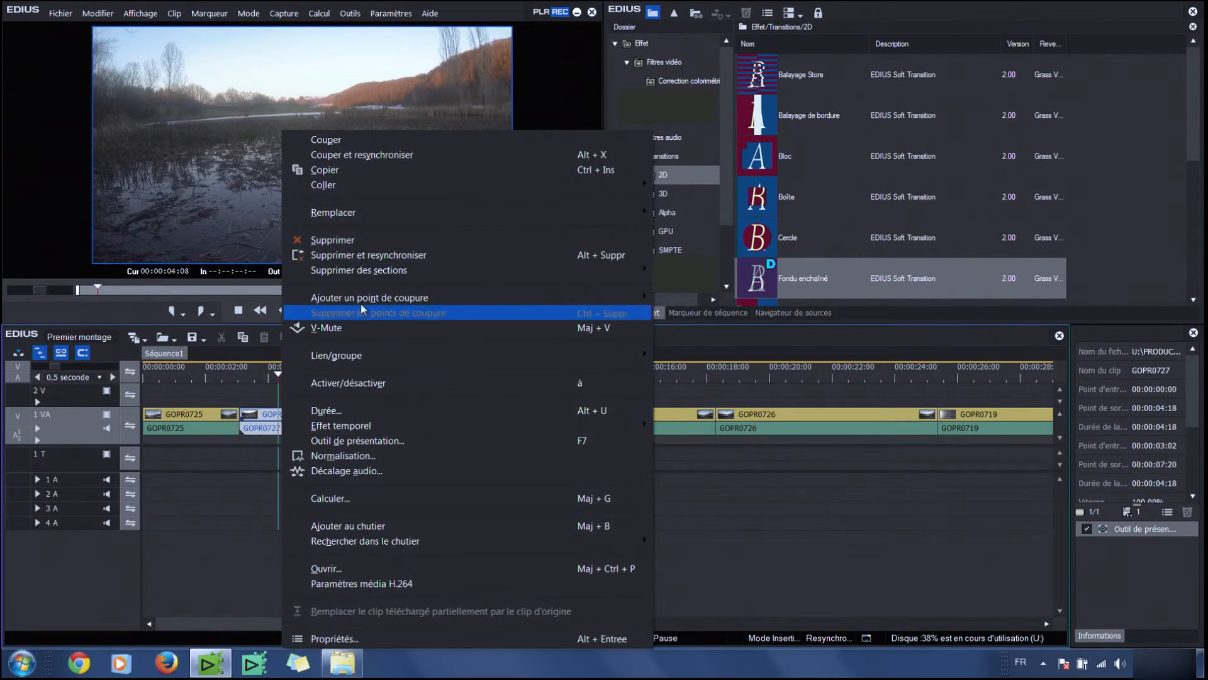
pyautogui.moveTo(359, 303)
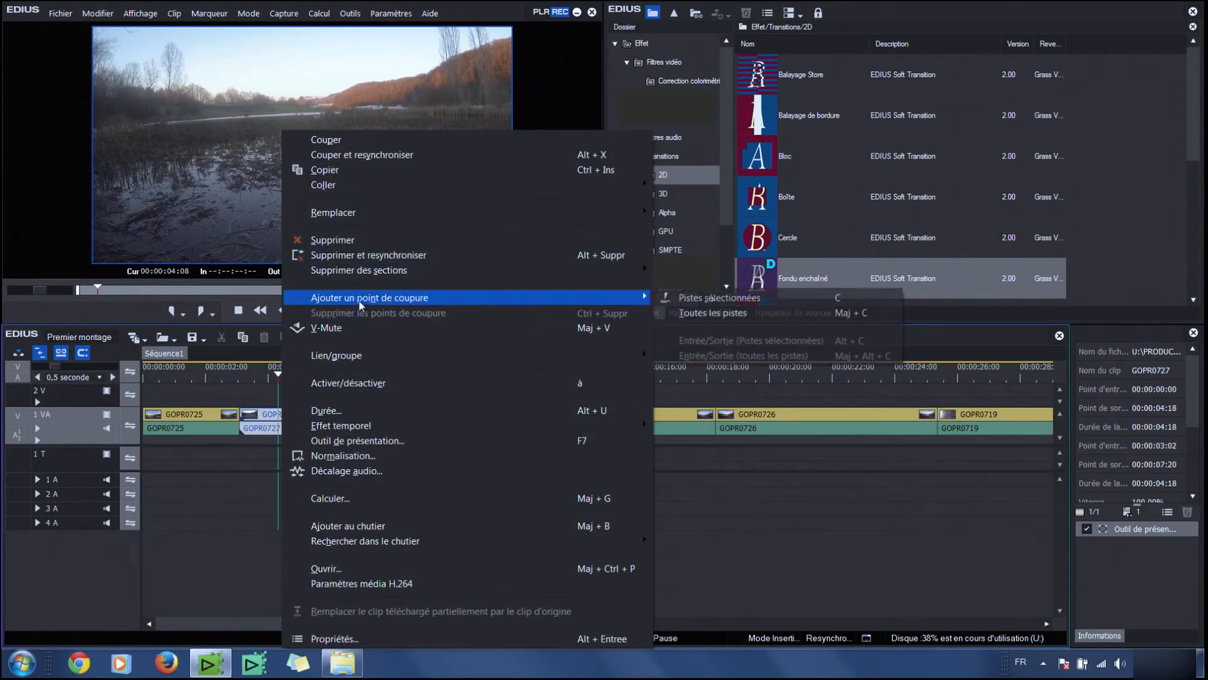
pyautogui.click(702, 299)
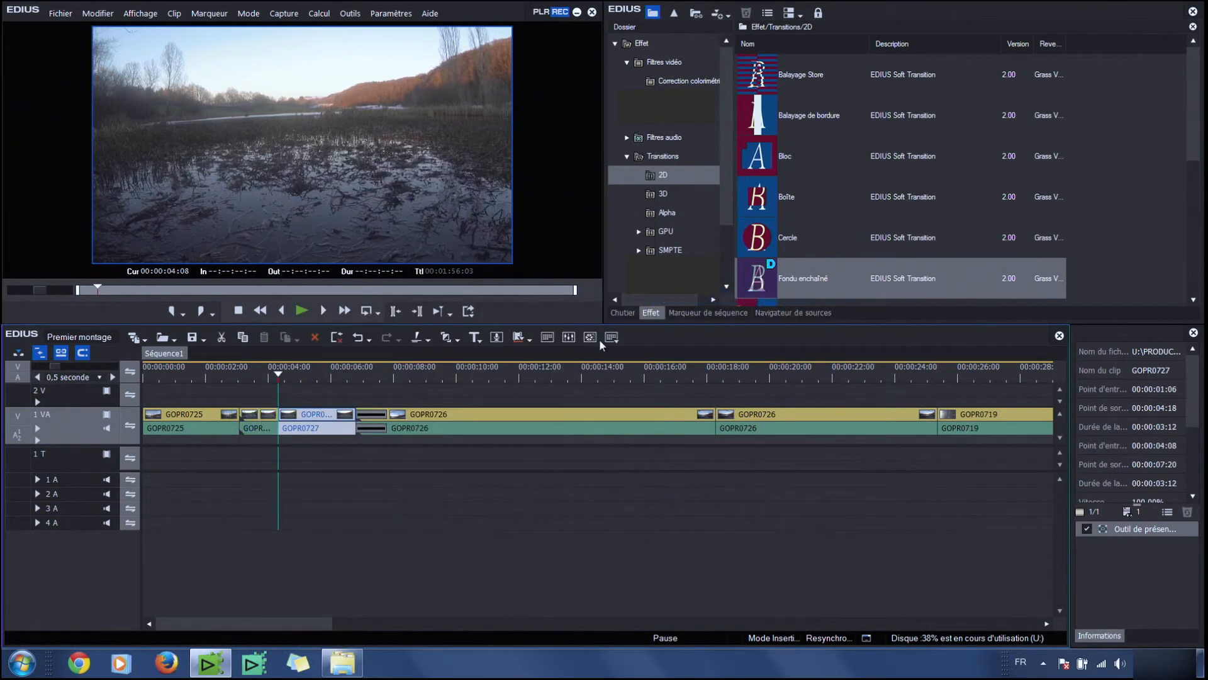
pyautogui.click(265, 414)
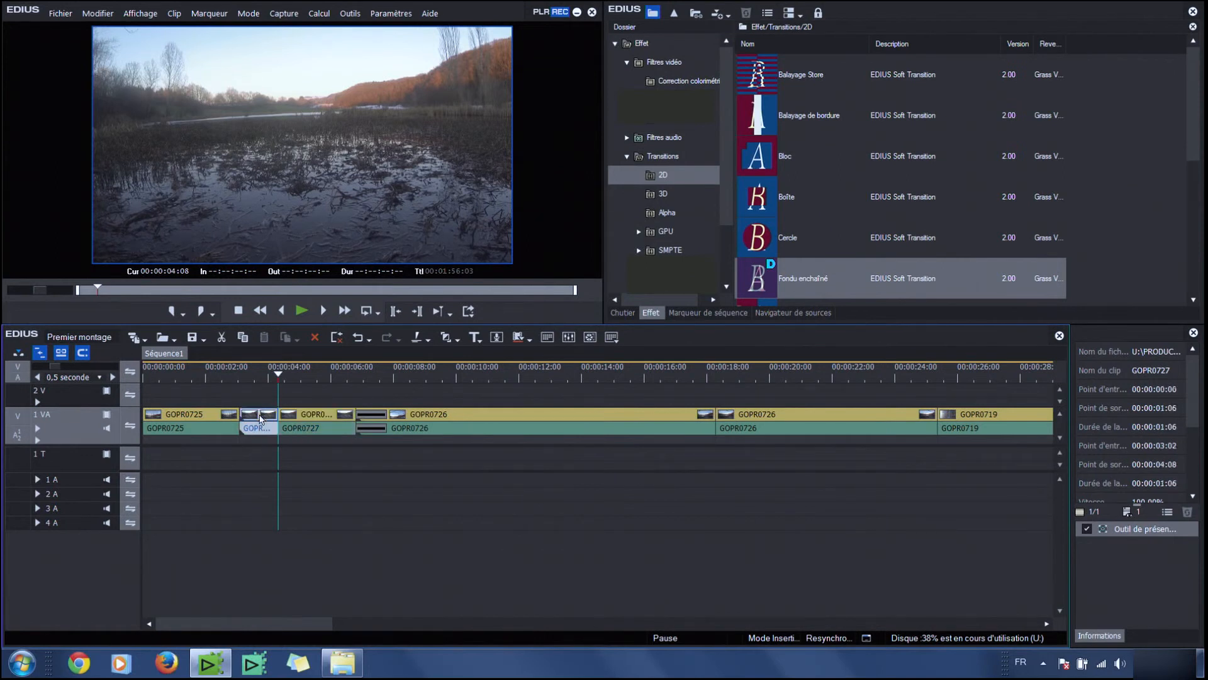
pyautogui.click(336, 338)
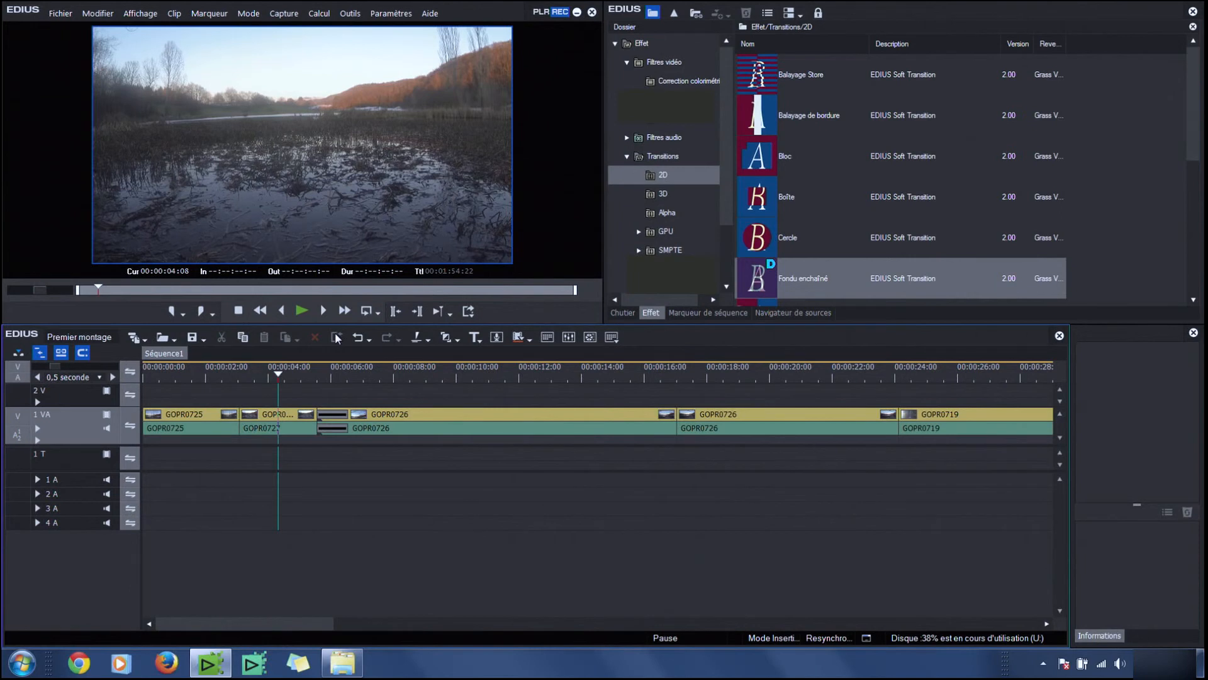
# - Undo the cuts and ripple deletions made on GOPR0725 and GOPR0727
pyautogui.hotkey('ctrl', 'z')
pyautogui.hotkey('ctrl', 'z')
pyautogui.hotkey('ctrl', 'z')
pyautogui.hotkey('ctrl', 'z')
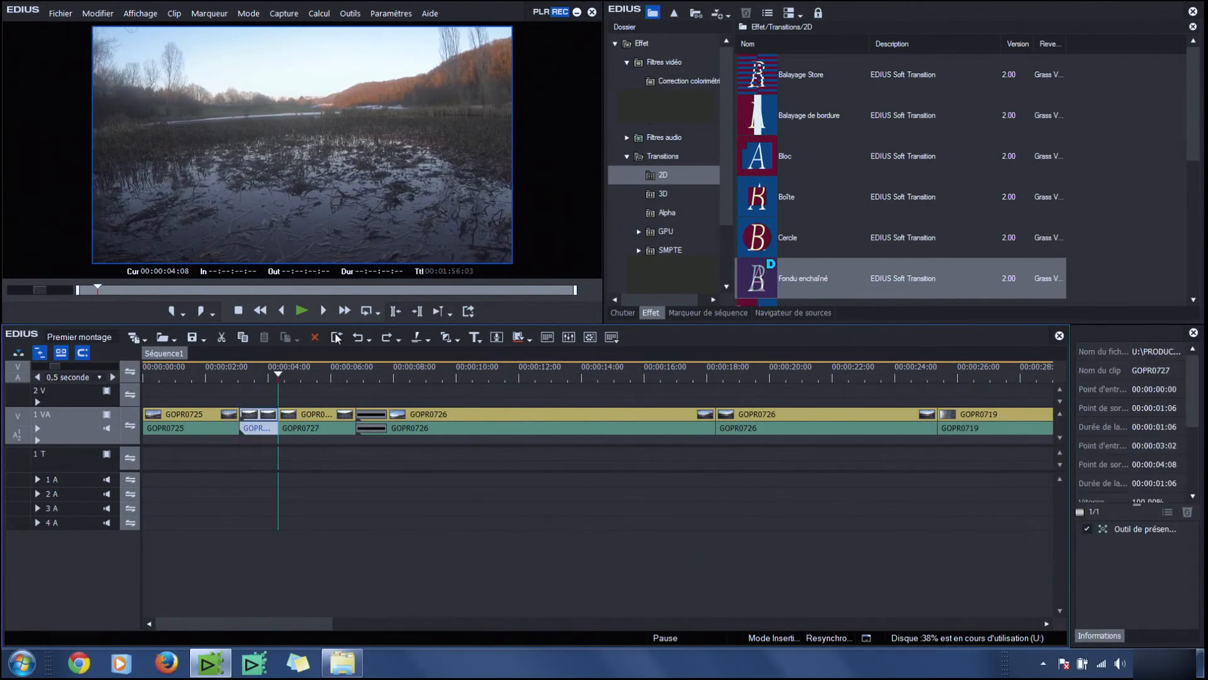
# - Ripple-trim the end of GOPR0725 to 00:00:03:00
pyautogui.moveTo(234, 376); pyautogui.dragTo(237, 379)
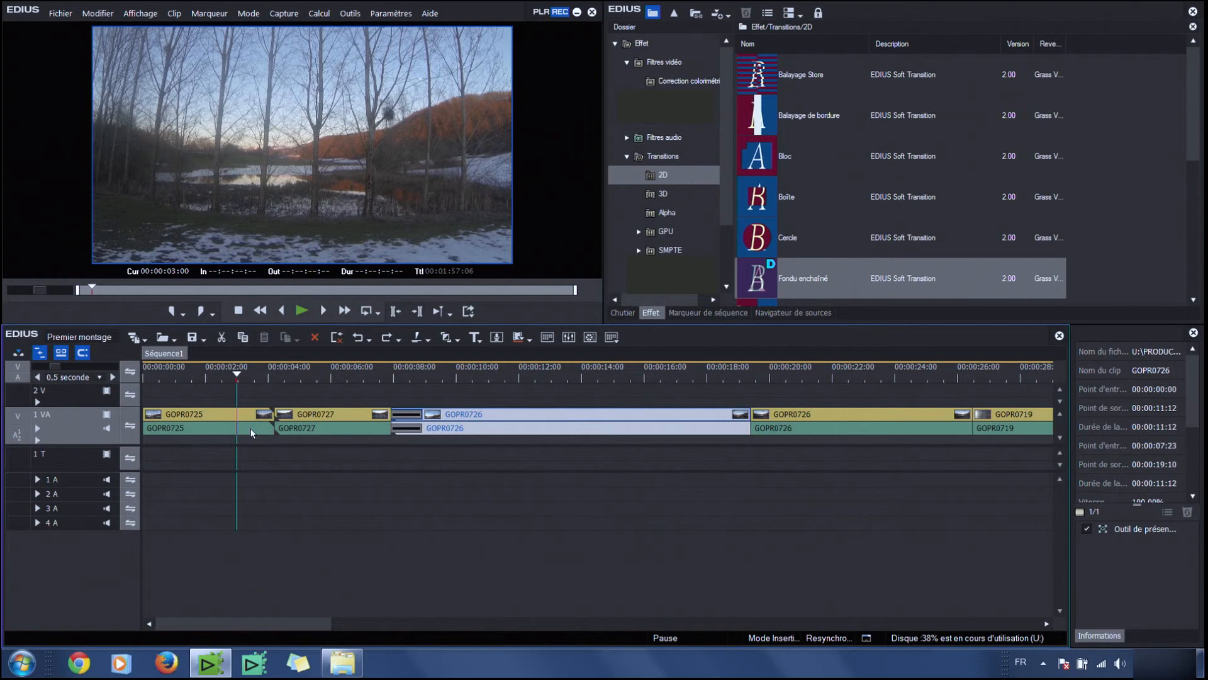
pyautogui.press('m')
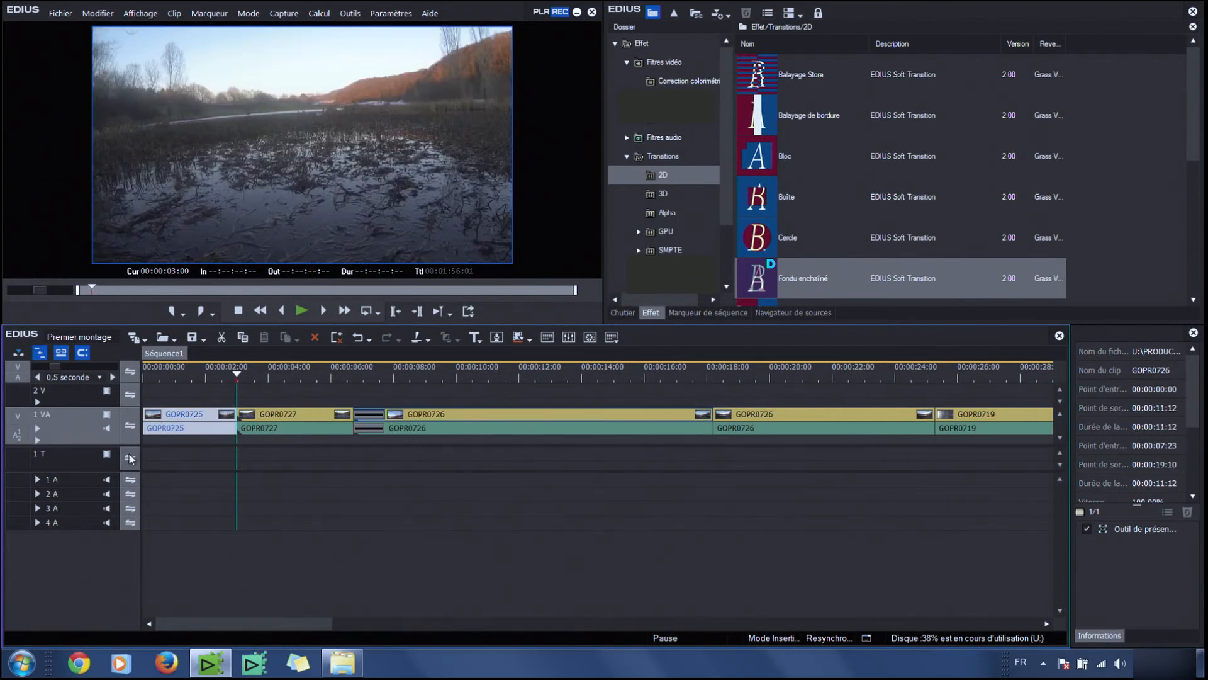
# - With track 1 VA selected, ripple-trim away the start of GOPR0727 up to 00:00:04:11
pyautogui.click(71, 395)
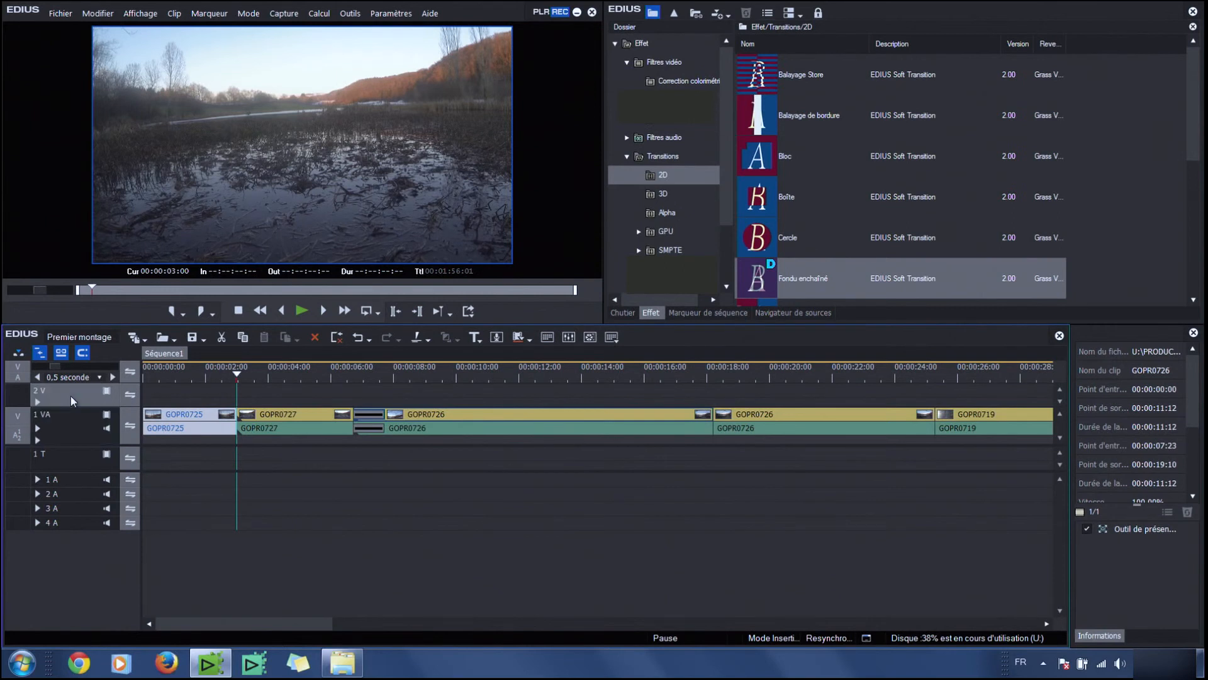
pyautogui.moveTo(278, 376)
pyautogui.mouseDown()
pyautogui.moveTo(268, 379)
pyautogui.moveTo(281, 379)
pyautogui.mouseUp()
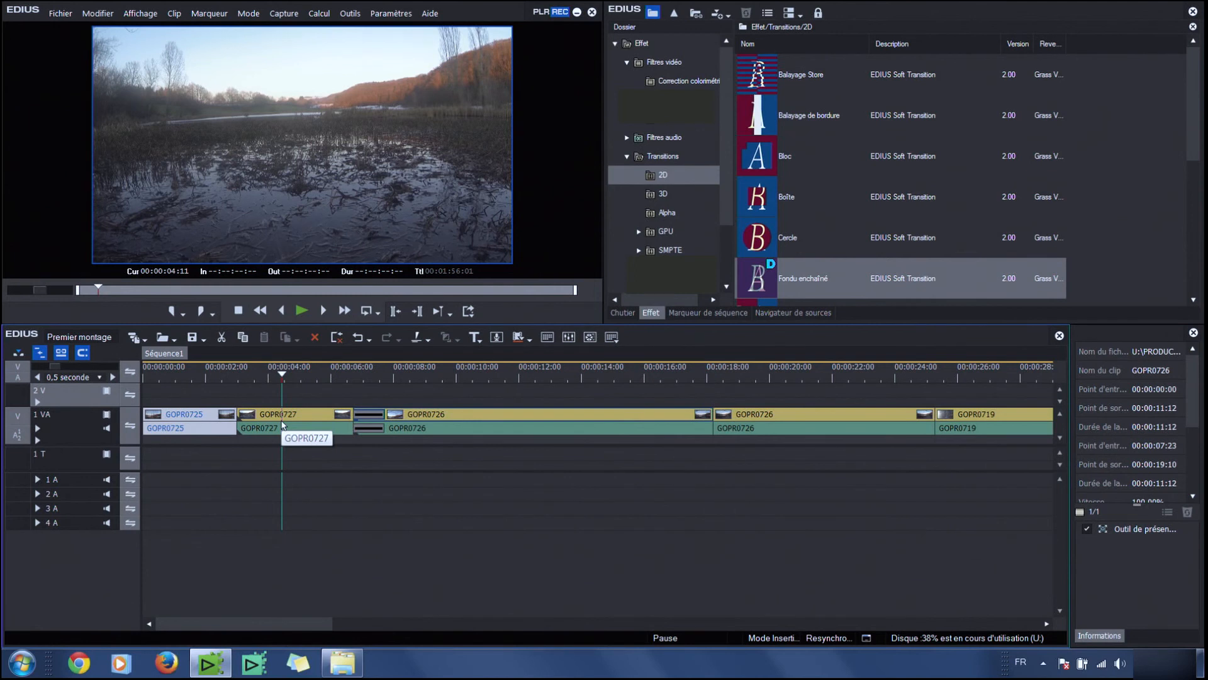
pyautogui.click(63, 431)
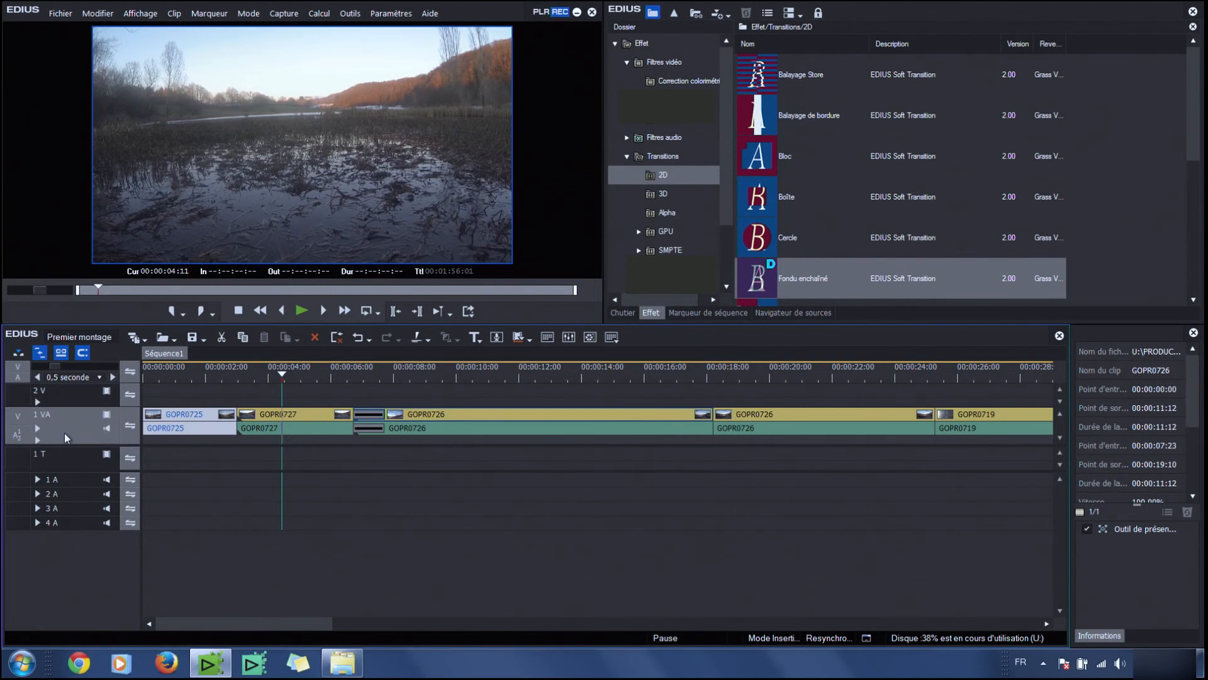
pyautogui.press('n')
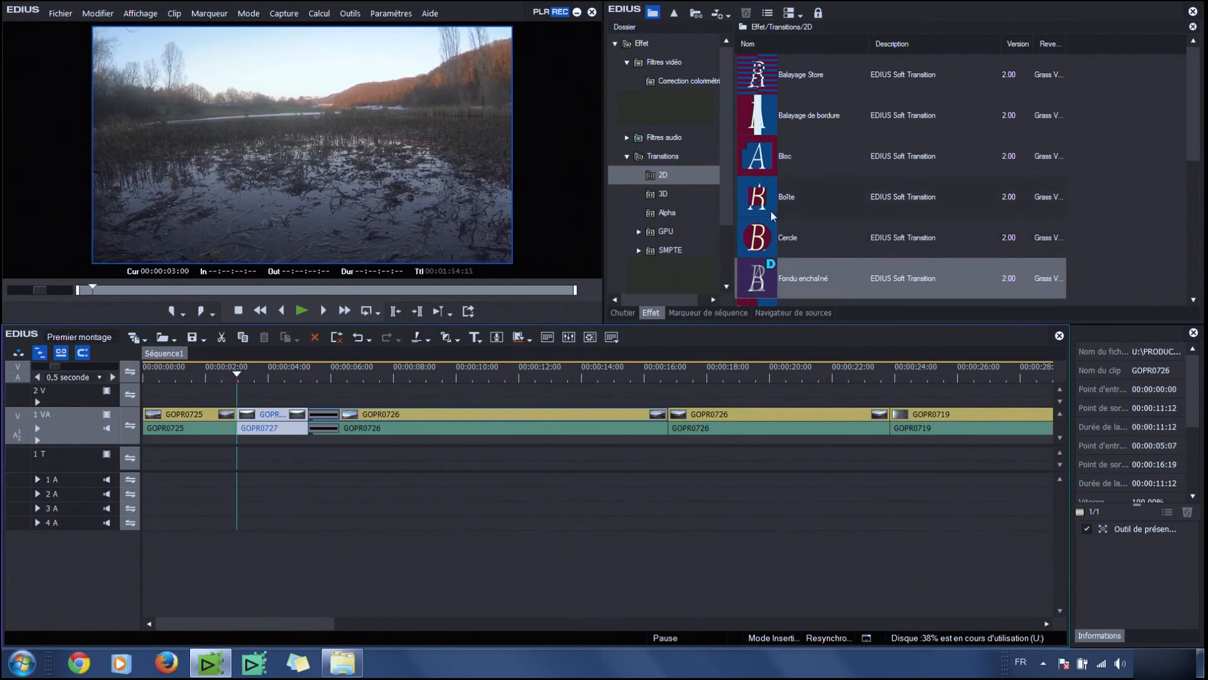
# - Apply the Fondu enchaîné transition at the cut between GOPR0725 and GOPR0727 and play it from just before
pyautogui.moveTo(760, 267); pyautogui.dragTo(237, 416)
pyautogui.click(209, 375)
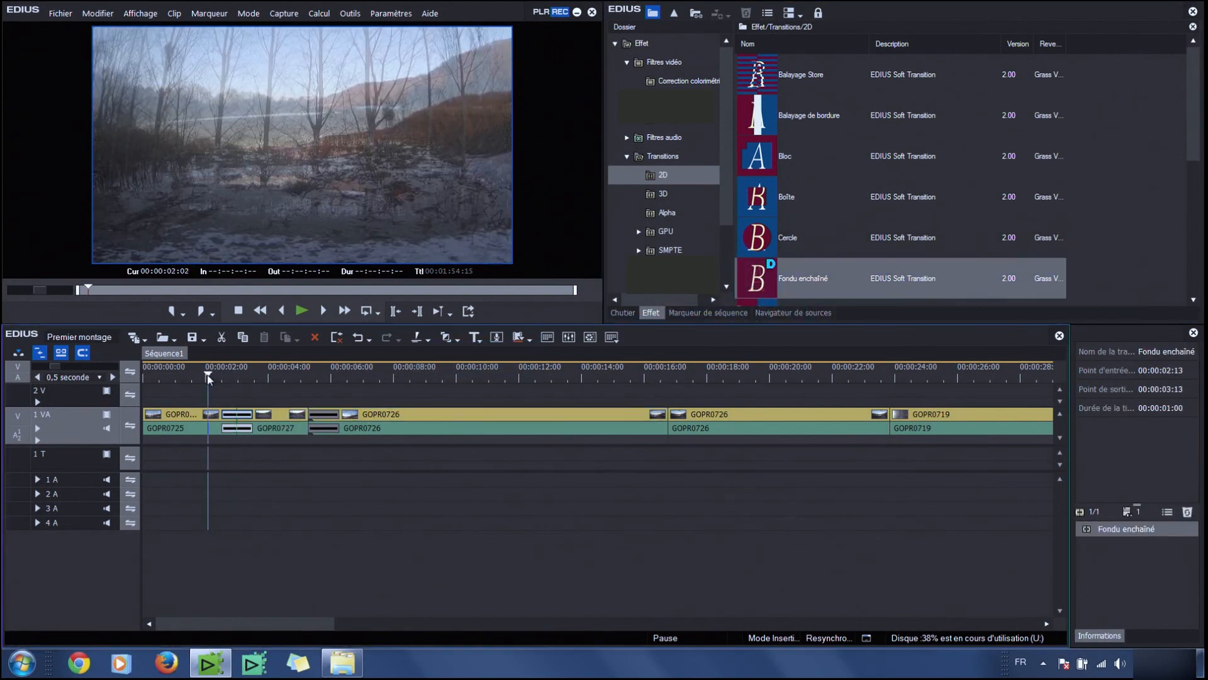
pyautogui.click(302, 311)
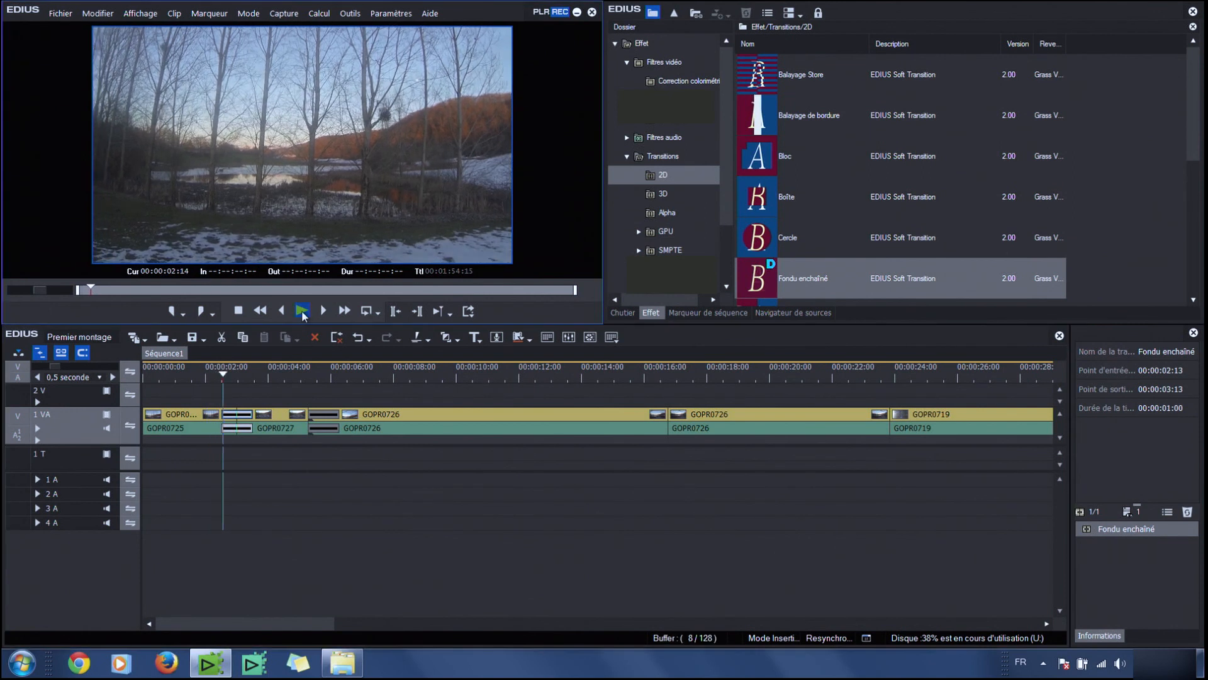